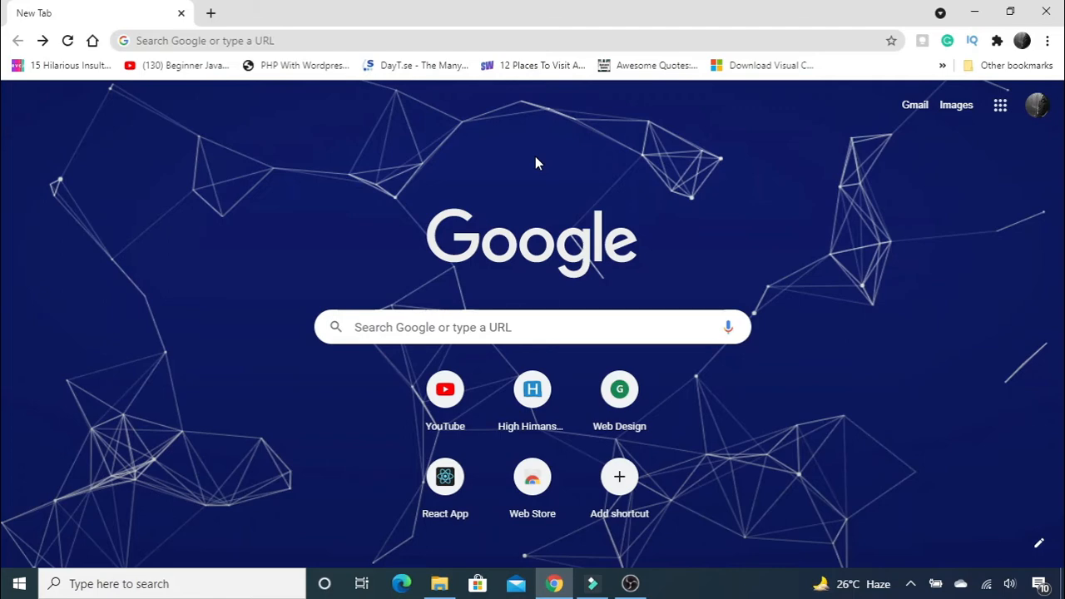
- Load highhimanshu.com/hostinger in Chrome to reach Hostinger's ₹179/mo web hosting offer
{"action": "left_click", "coordinate": [246, 42]}
{"action": "type", "text": "high"}
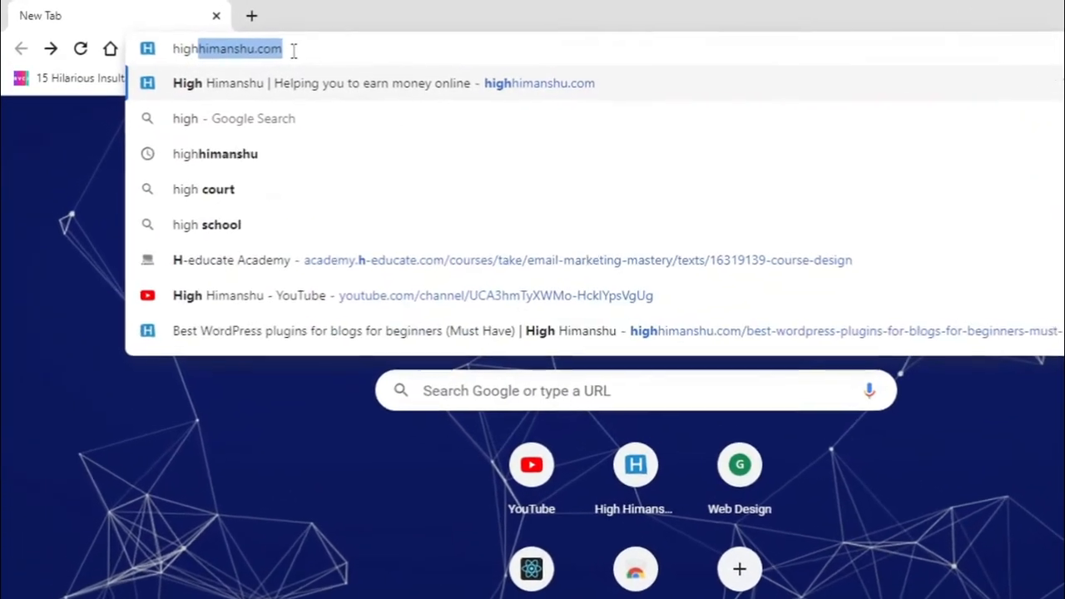
{"action": "key", "text": "Right"}
{"action": "type", "text": "/hosti"}
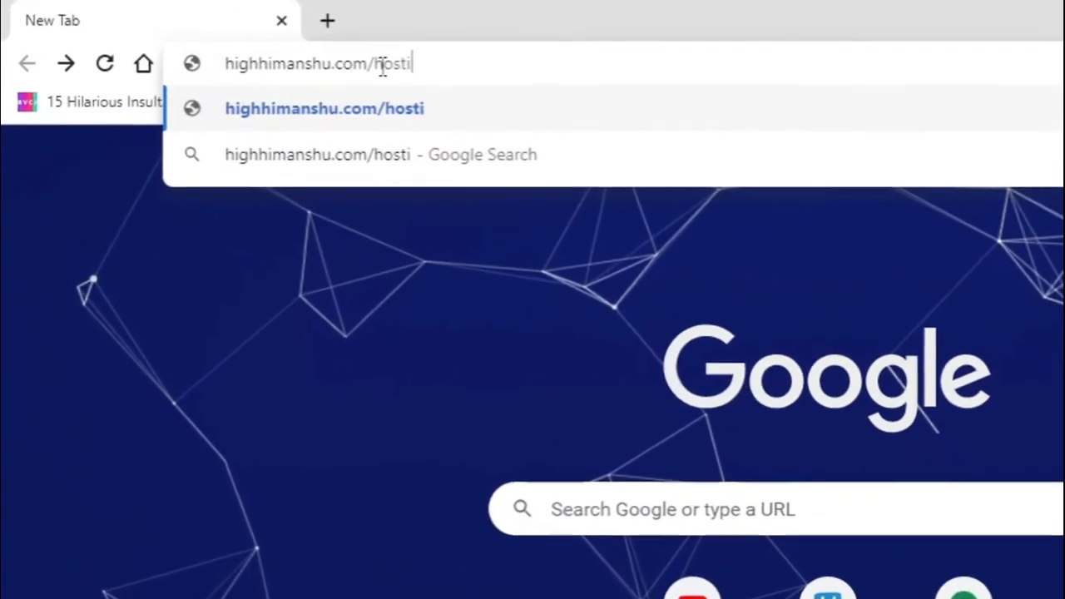
{"action": "type", "text": "ngw"}
{"action": "key", "text": "BackSpace"}
{"action": "type", "text": "er"}
{"action": "key", "text": "Return"}
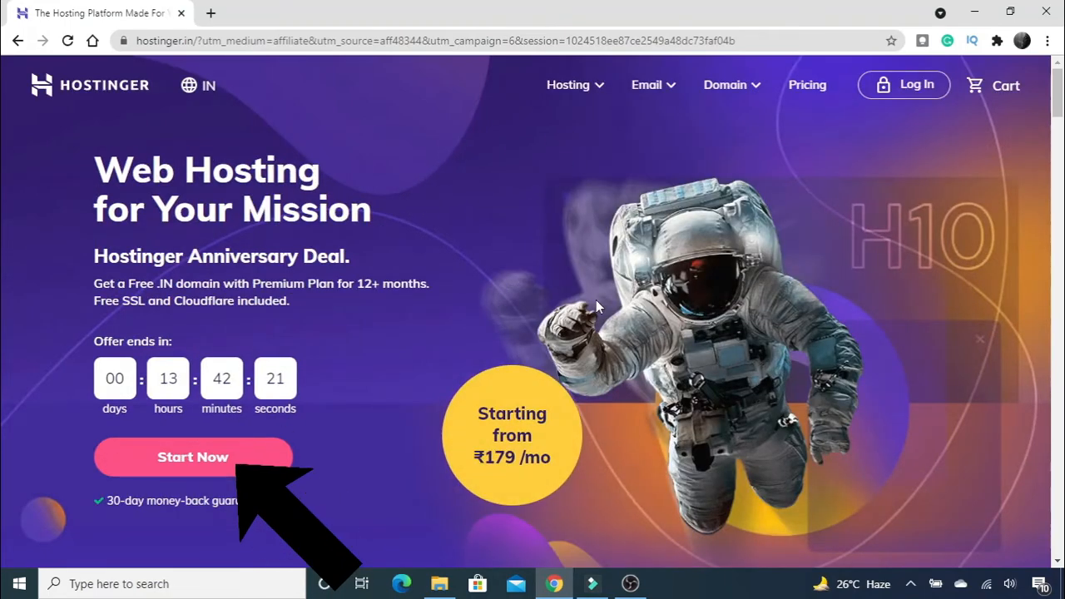
- Jump to the web hosting plans: Single ₹79, Premium ₹179 and Business ₹279 per month
{"action": "left_click", "coordinate": [198, 459]}
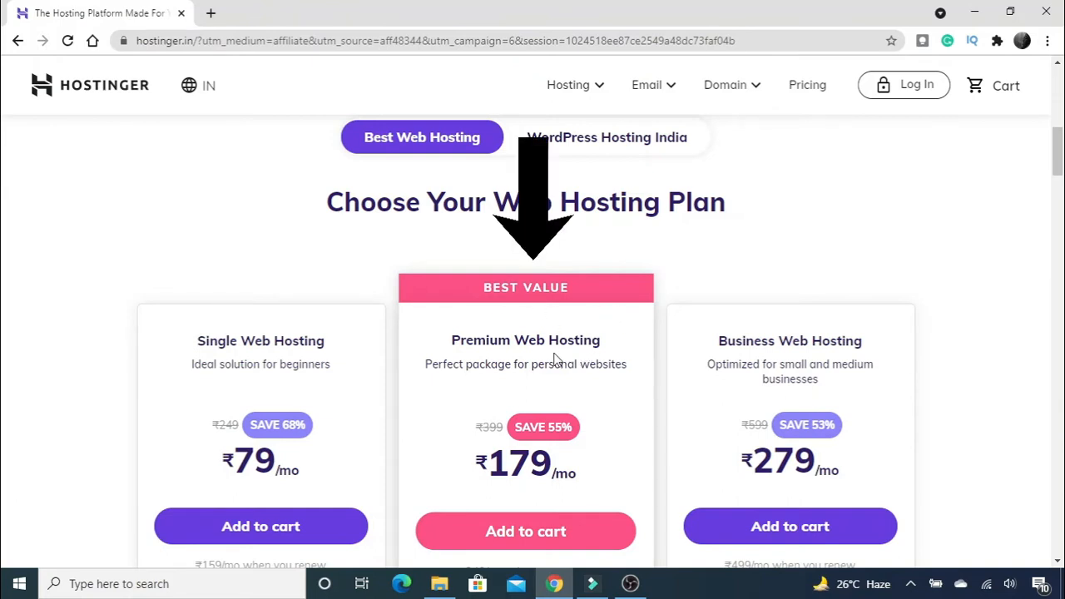
{"action": "scroll", "coordinate": [558, 307], "scroll_direction": "down", "scroll_amount": 2}
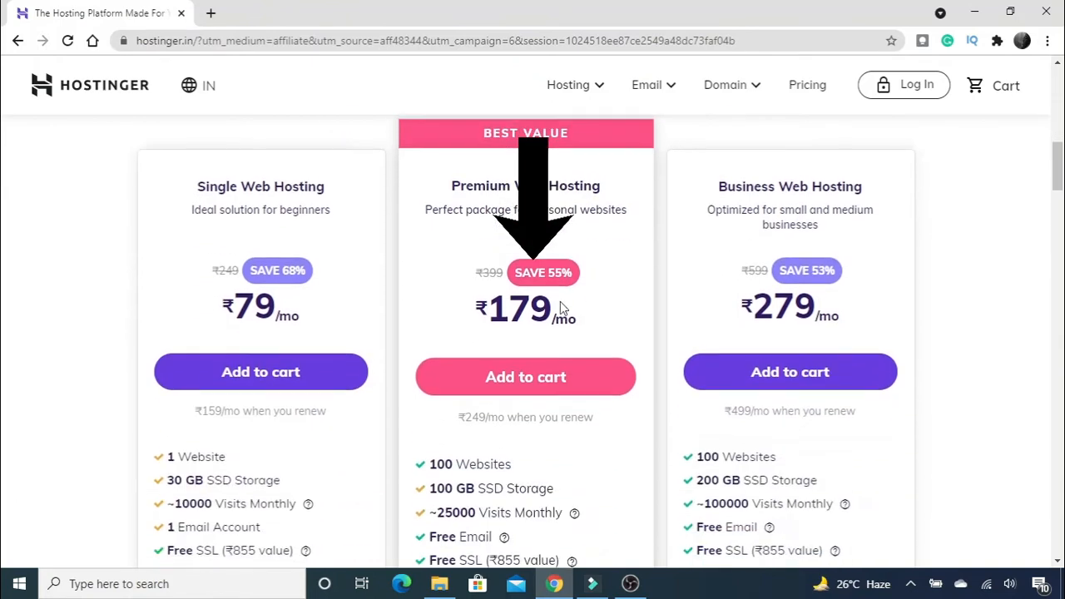
{"action": "scroll", "coordinate": [563, 380], "scroll_direction": "down", "scroll_amount": 1}
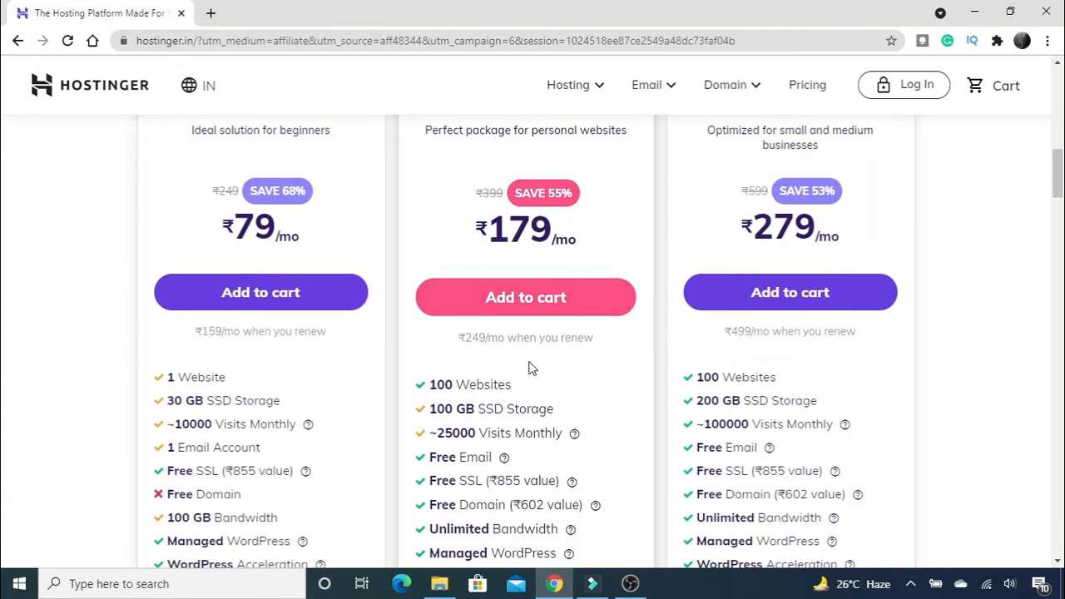
{"action": "left_click_drag", "start_coordinate": [515, 391], "coordinate": [422, 388]}
{"action": "left_click", "coordinate": [526, 374]}
{"action": "scroll", "coordinate": [499, 374], "scroll_direction": "up", "scroll_amount": 2}
{"action": "scroll", "coordinate": [480, 263], "scroll_direction": "down", "scroll_amount": 2}
- Highlight Premium's 100 Websites, 100 GB SSD Storage and 25000 Visits Monthly features
{"action": "left_click_drag", "start_coordinate": [516, 392], "coordinate": [436, 388]}
{"action": "left_click", "coordinate": [534, 381]}
{"action": "left_click", "coordinate": [532, 386]}
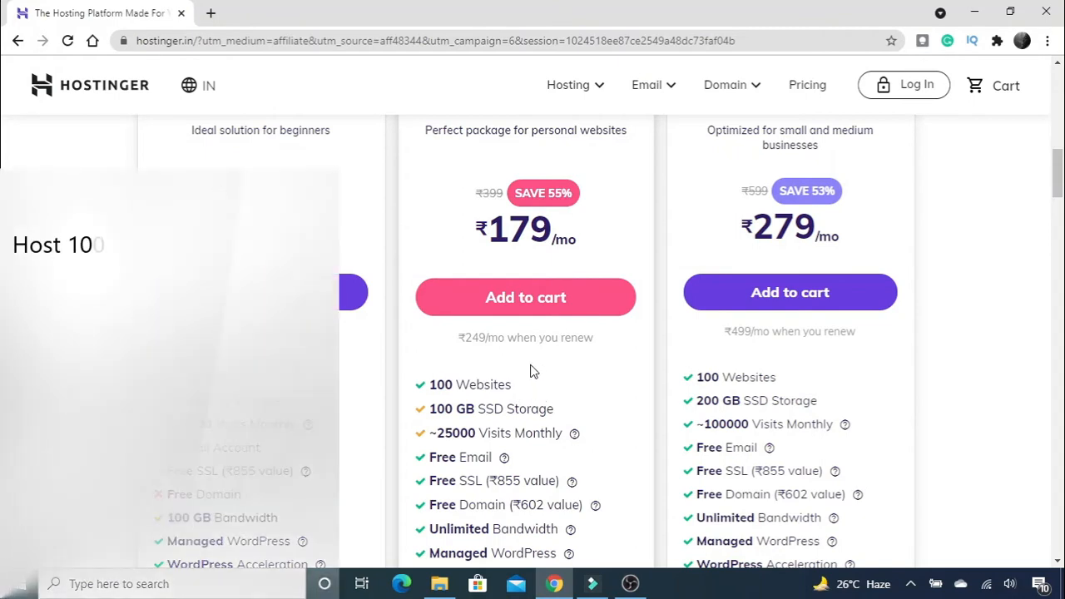
{"action": "scroll", "coordinate": [524, 378], "scroll_direction": "down", "scroll_amount": 1}
{"action": "scroll", "coordinate": [514, 345], "scroll_direction": "down", "scroll_amount": 1}
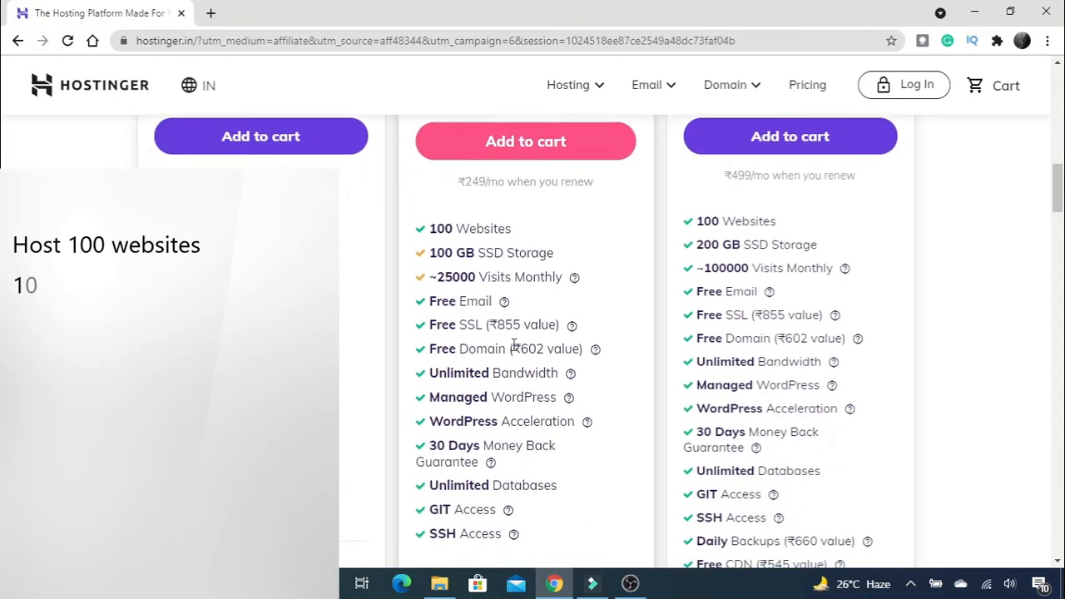
{"action": "left_click_drag", "start_coordinate": [552, 254], "coordinate": [436, 253]}
{"action": "left_click", "coordinate": [513, 236]}
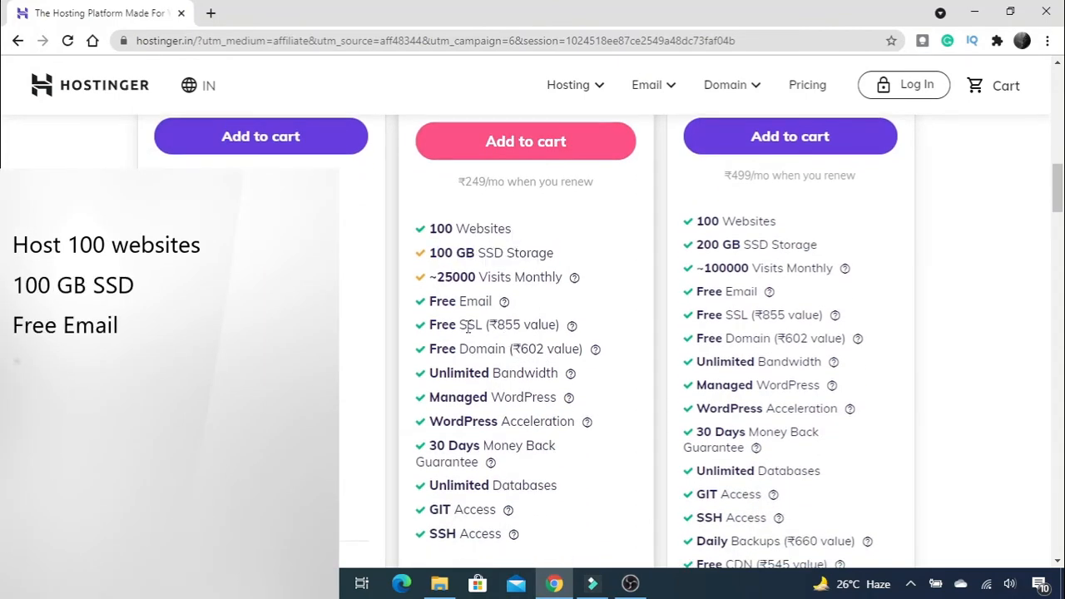
{"action": "left_click_drag", "start_coordinate": [436, 277], "coordinate": [562, 277]}
{"action": "left_click", "coordinate": [579, 284]}
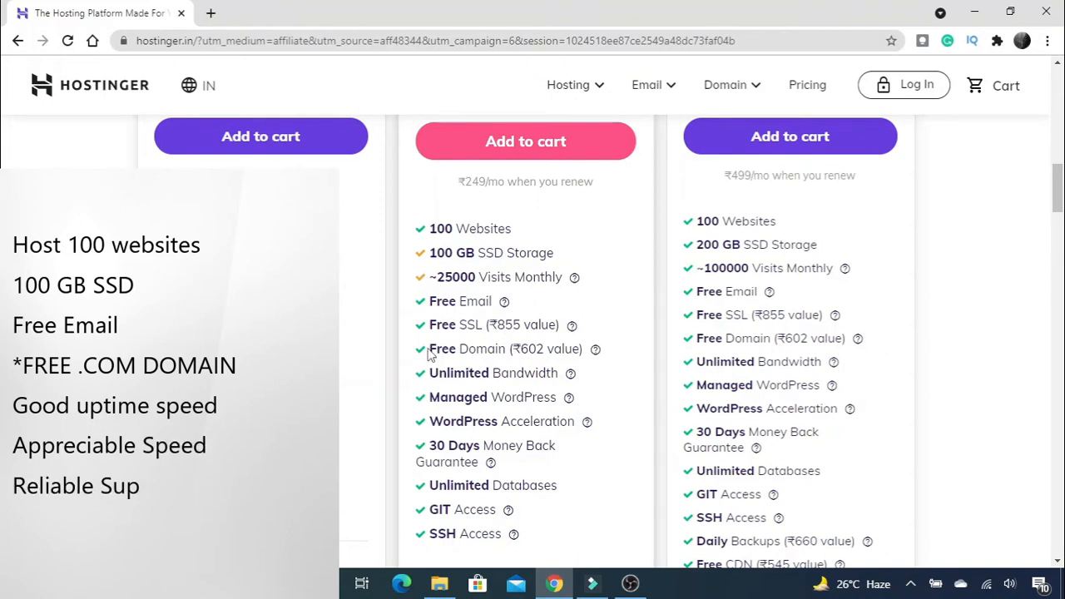
- Highlight Premium's Free Domain (₹602 value) and 30 Days Money Back Guarantee features
{"action": "left_click_drag", "start_coordinate": [429, 349], "coordinate": [575, 350]}
{"action": "left_click", "coordinate": [580, 326]}
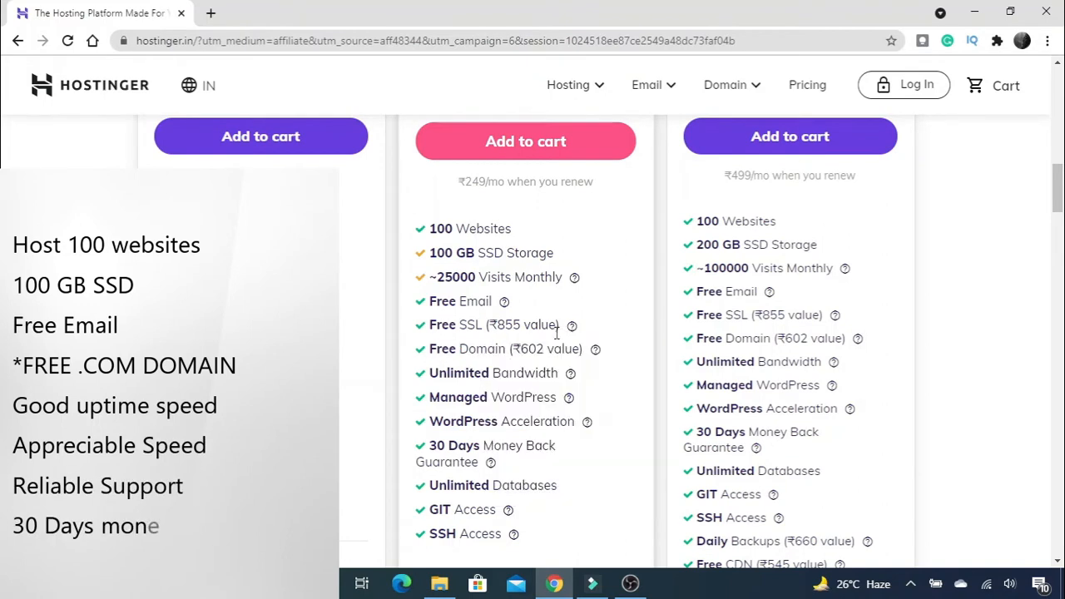
{"action": "scroll", "coordinate": [545, 321], "scroll_direction": "down", "scroll_amount": 2}
{"action": "scroll", "coordinate": [512, 316], "scroll_direction": "up", "scroll_amount": 1}
{"action": "scroll", "coordinate": [511, 315], "scroll_direction": "down", "scroll_amount": 1}
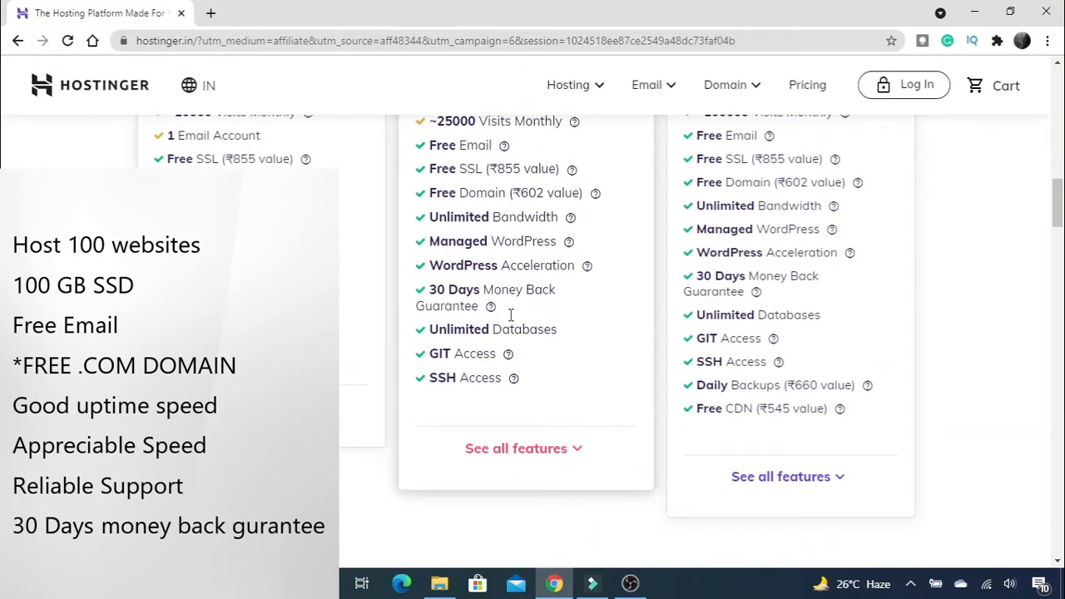
{"action": "left_click_drag", "start_coordinate": [424, 298], "coordinate": [504, 308]}
{"action": "left_click", "coordinate": [553, 318]}
{"action": "scroll", "coordinate": [558, 459], "scroll_direction": "up", "scroll_amount": 5}
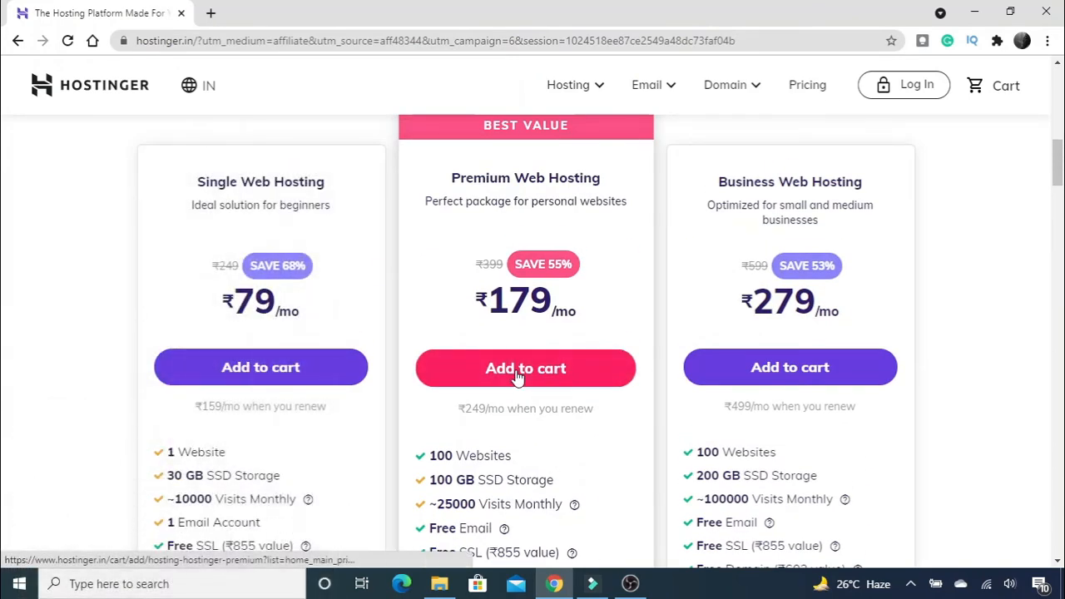
- Add Premium Web Hosting to the cart at ₹249/month for 12 months, totalling ₹3,526
{"action": "left_click", "coordinate": [518, 376]}
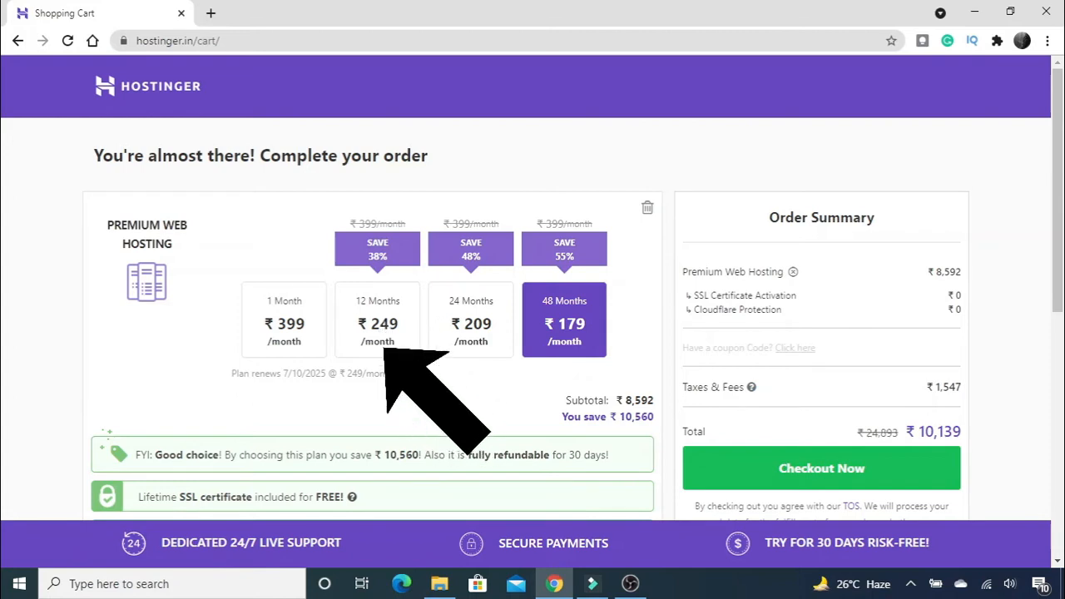
{"action": "left_click", "coordinate": [376, 319]}
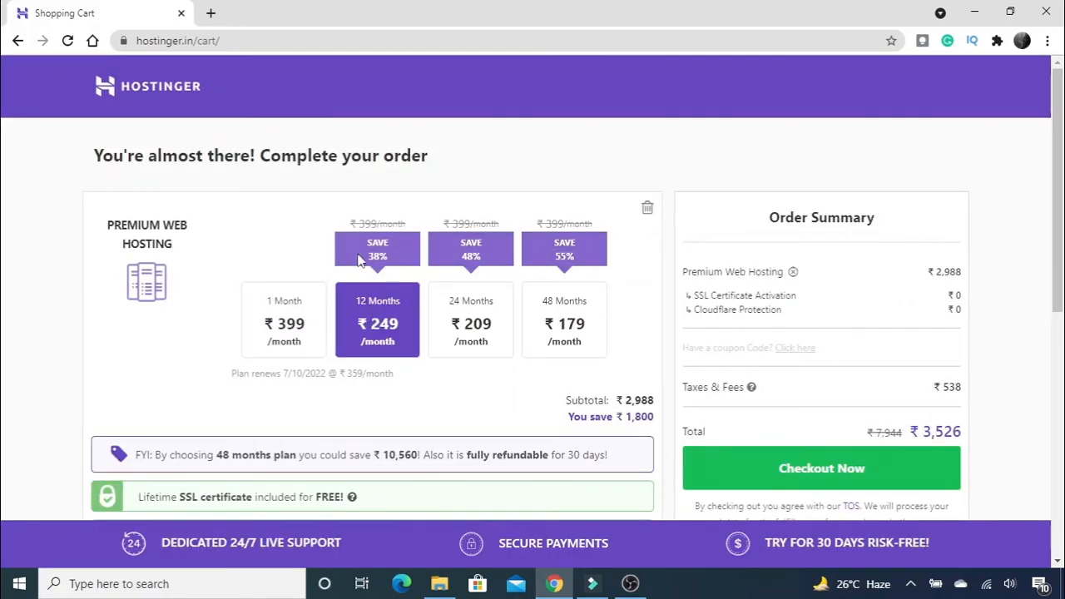
{"action": "scroll", "coordinate": [359, 287], "scroll_direction": "down", "scroll_amount": 1}
{"action": "scroll", "coordinate": [364, 300], "scroll_direction": "down", "scroll_amount": 4}
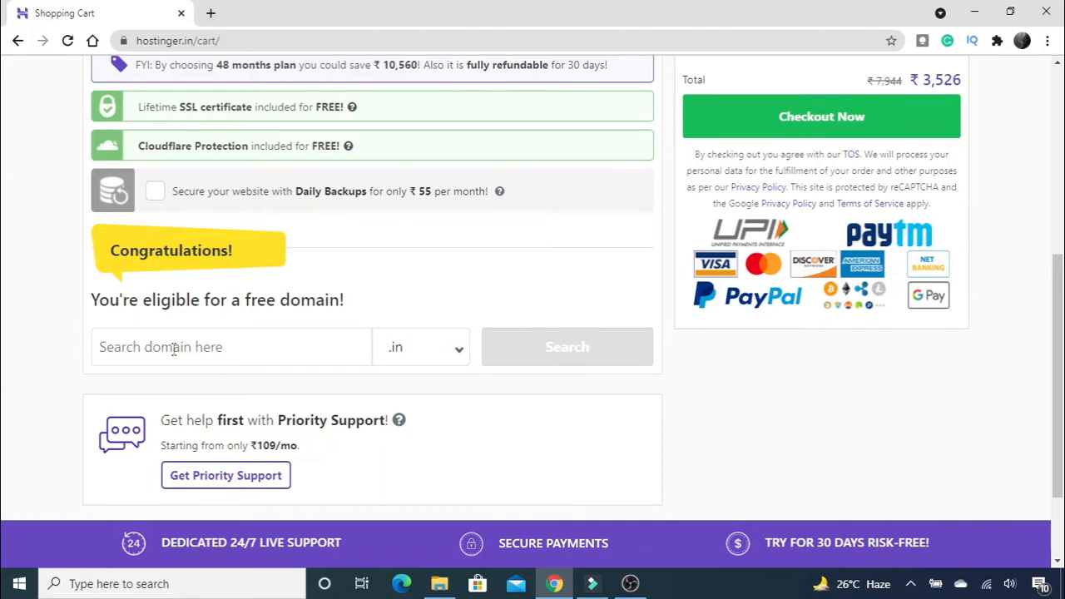
- Search and add the free domain fdjsfhsfsj.com, bringing the total to ₹3,540
{"action": "left_click", "coordinate": [456, 357]}
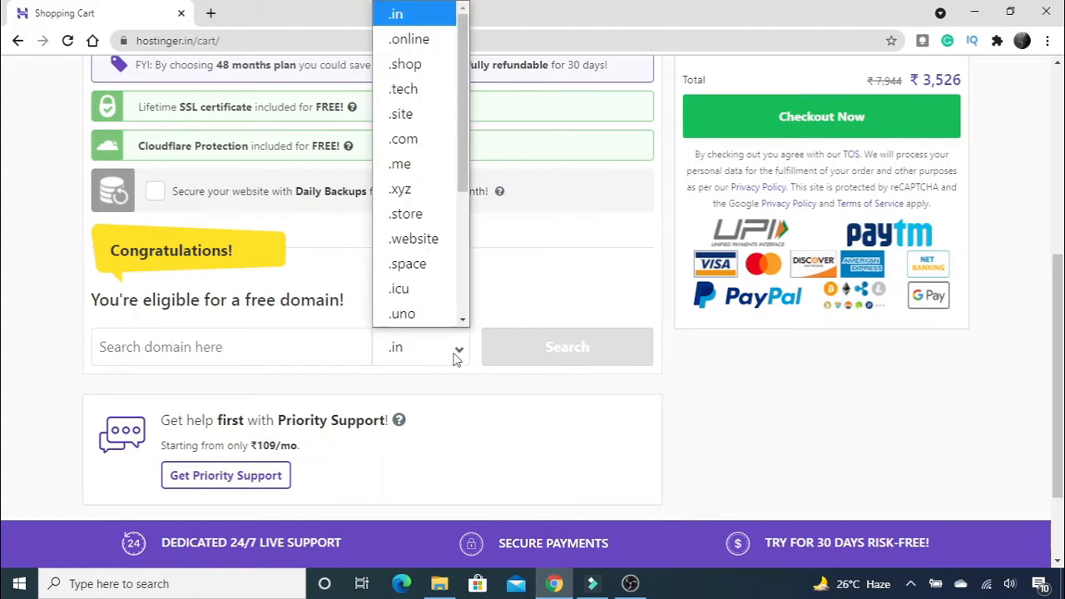
{"action": "left_click", "coordinate": [416, 141]}
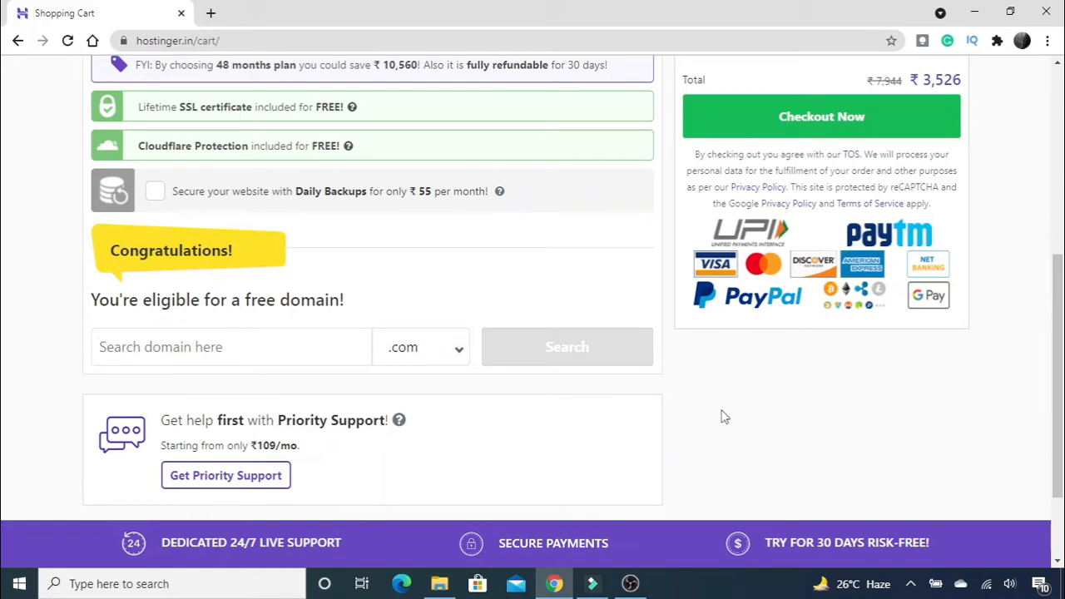
{"action": "type", "text": "fdjsfhs"}
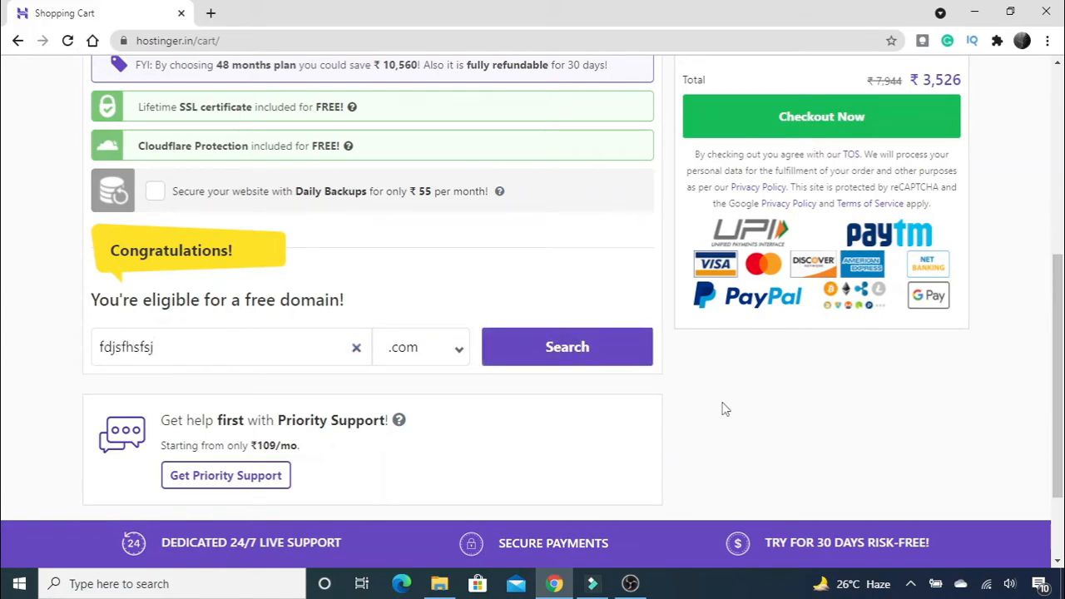
{"action": "type", "text": "fsj"}
{"action": "left_click", "coordinate": [598, 354]}
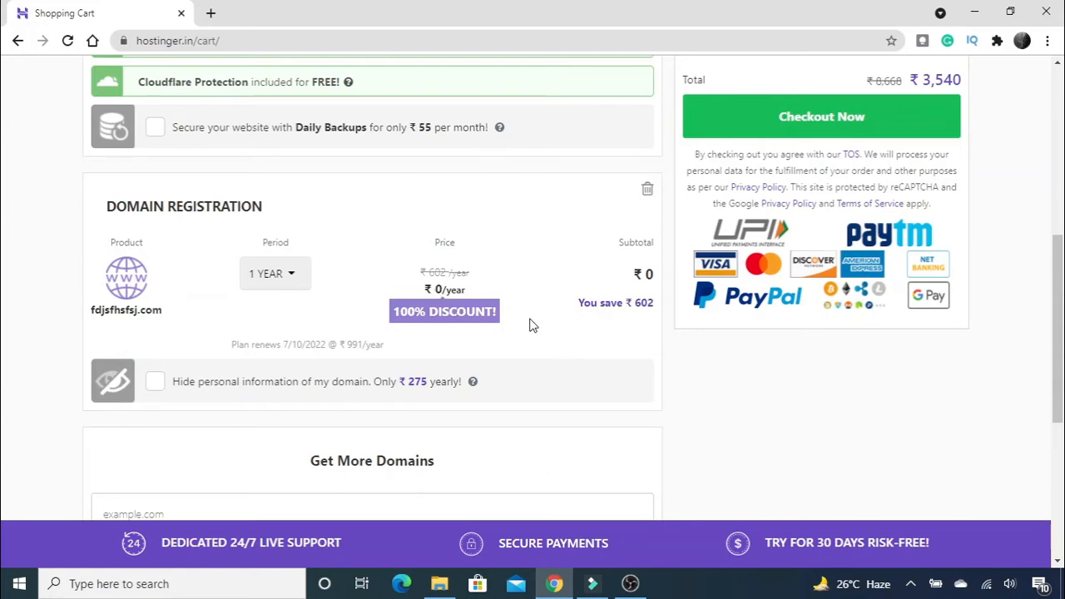
{"action": "scroll", "coordinate": [931, 316], "scroll_direction": "up", "scroll_amount": 5}
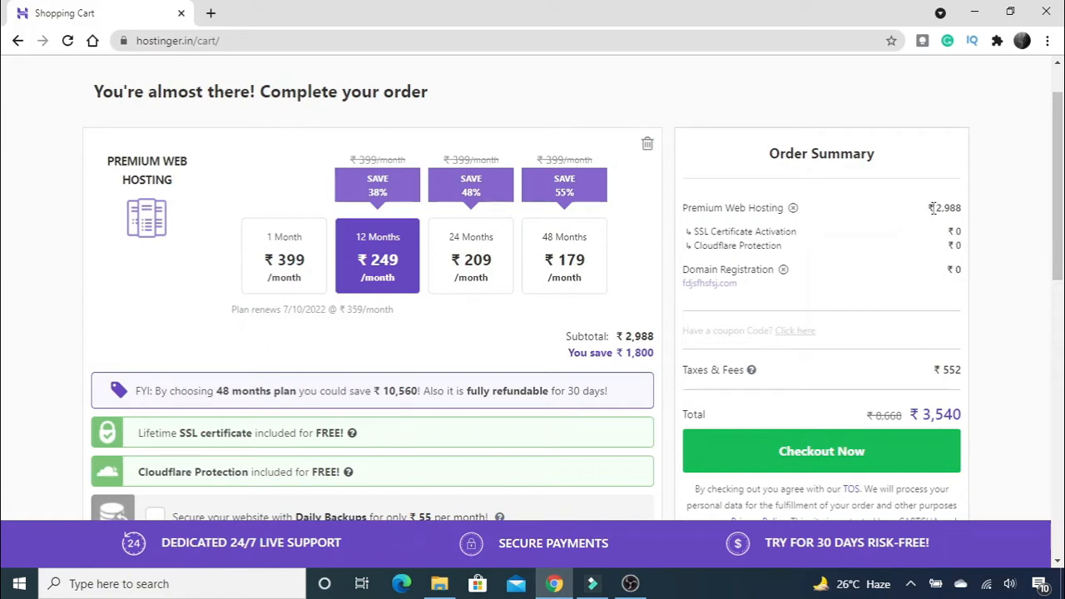
- Highlight the ₹2,988 hosting price and the taxes amount in the order summary
{"action": "left_click_drag", "start_coordinate": [936, 207], "coordinate": [959, 208]}
{"action": "left_click", "coordinate": [880, 208]}
{"action": "left_click_drag", "start_coordinate": [939, 374], "coordinate": [991, 358]}
{"action": "left_click", "coordinate": [999, 354]}
- Check out the order, ending at Hostinger's first-payment confirmation email in Gmail
{"action": "scroll", "coordinate": [1021, 344], "scroll_direction": "down", "scroll_amount": 1}
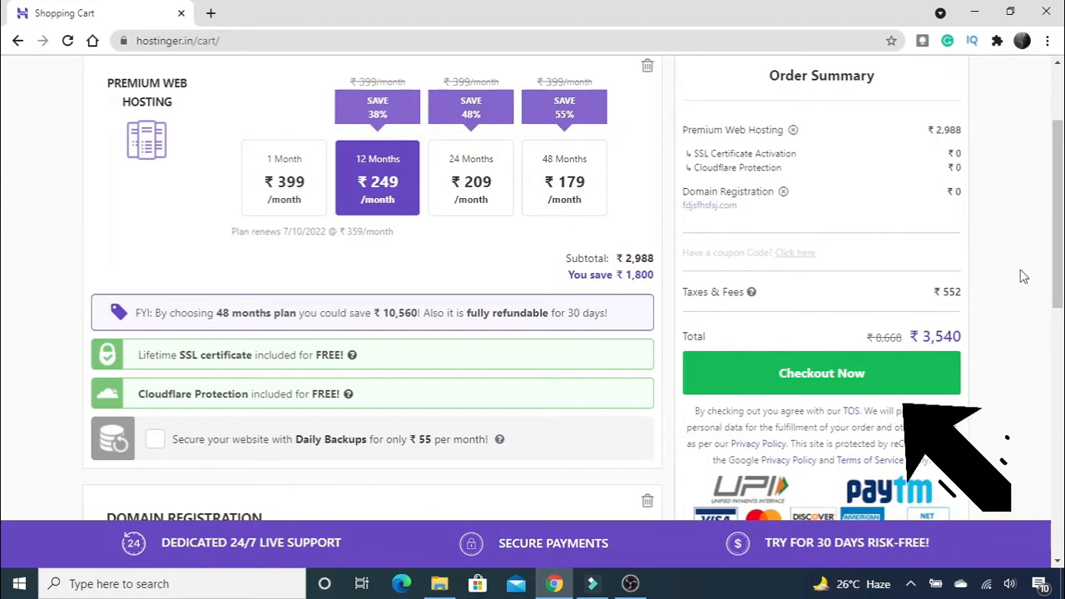
{"action": "left_click", "coordinate": [805, 389]}
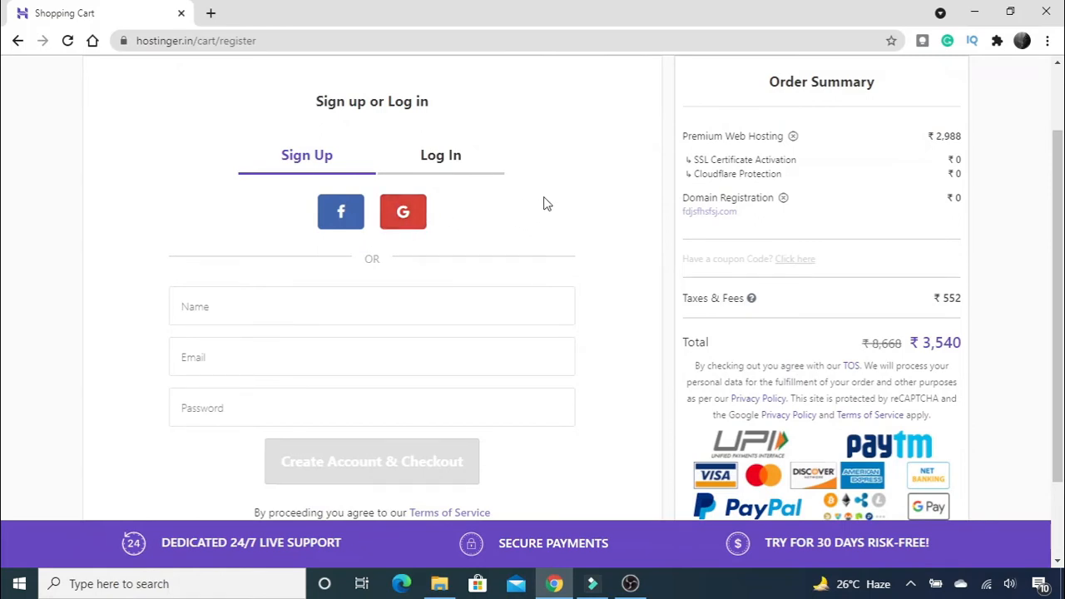
{"action": "scroll", "coordinate": [553, 212], "scroll_direction": "down", "scroll_amount": 2}
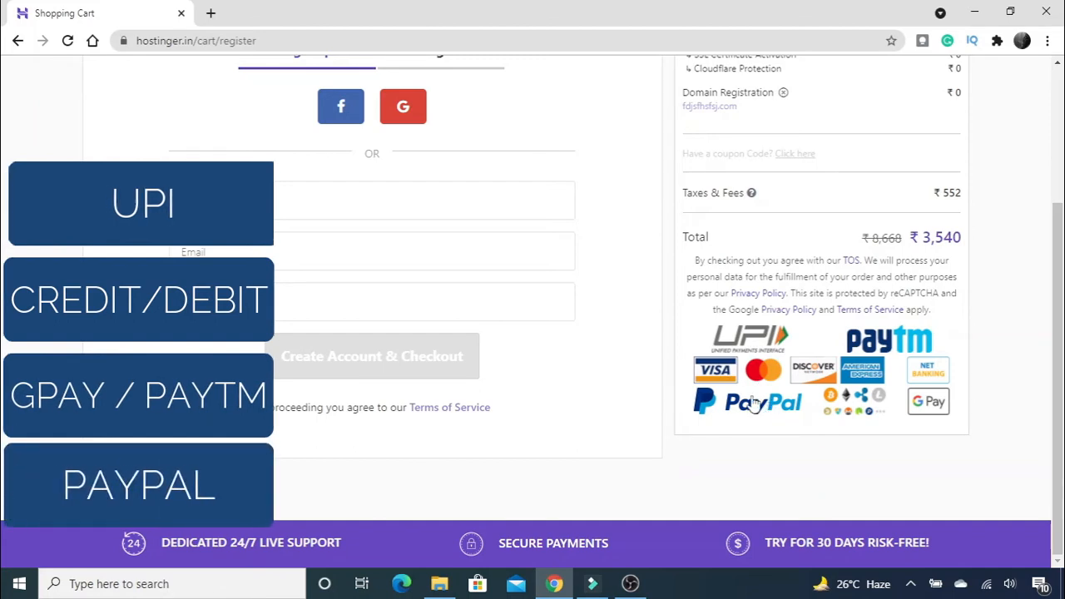
{"action": "scroll", "coordinate": [617, 372], "scroll_direction": "up", "scroll_amount": 2}
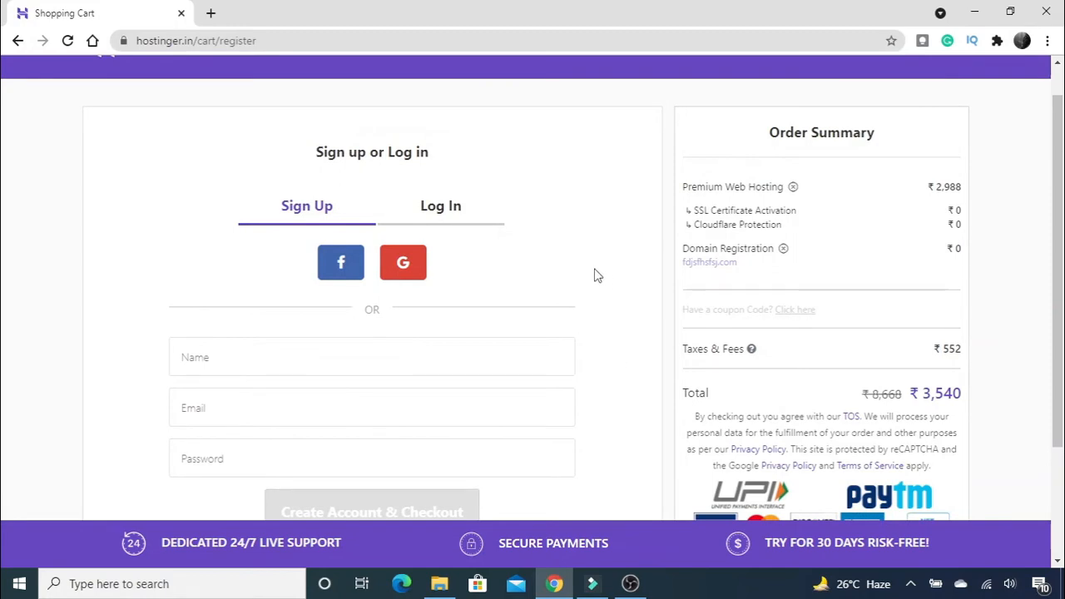
{"action": "scroll", "coordinate": [596, 276], "scroll_direction": "down", "scroll_amount": 2}
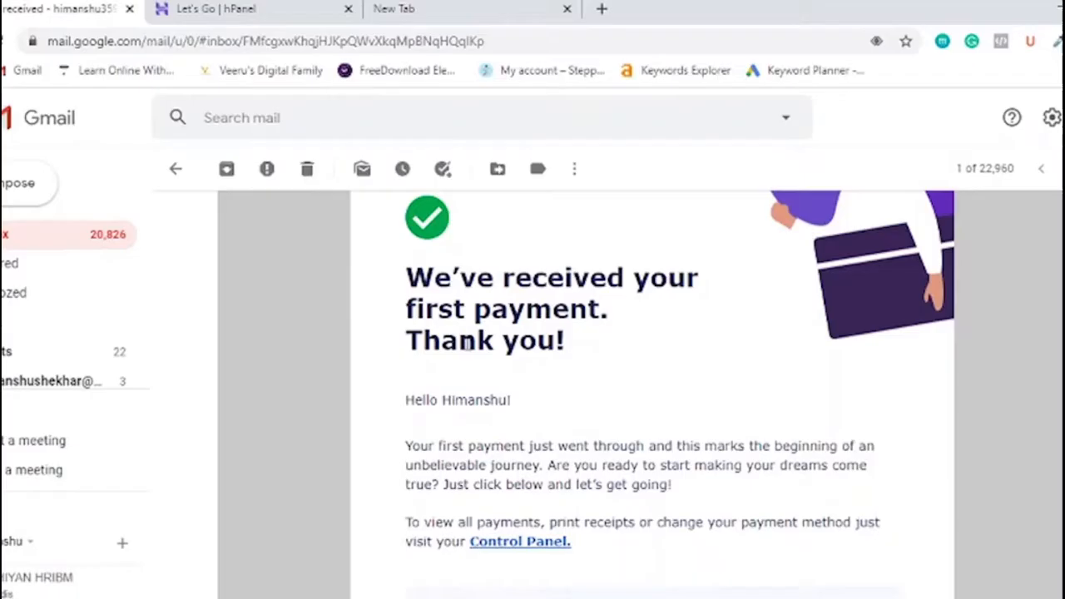
- Follow the payment email's Control Panel link to hPanel's domain registration form
{"action": "scroll", "coordinate": [517, 346], "scroll_direction": "down", "scroll_amount": 3}
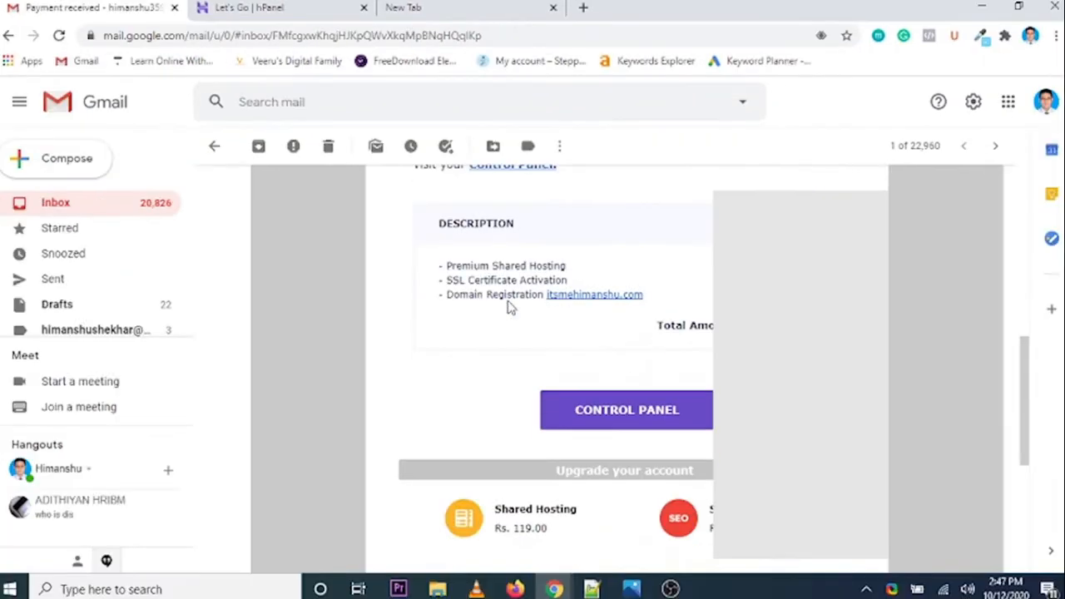
{"action": "scroll", "coordinate": [516, 349], "scroll_direction": "down", "scroll_amount": 3}
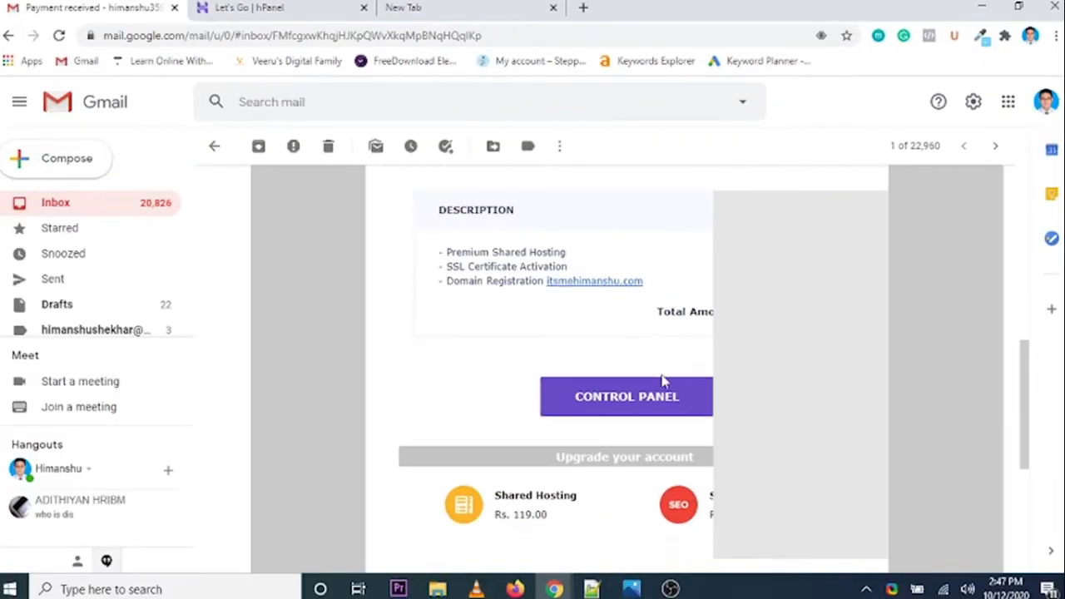
{"action": "left_click", "coordinate": [632, 407]}
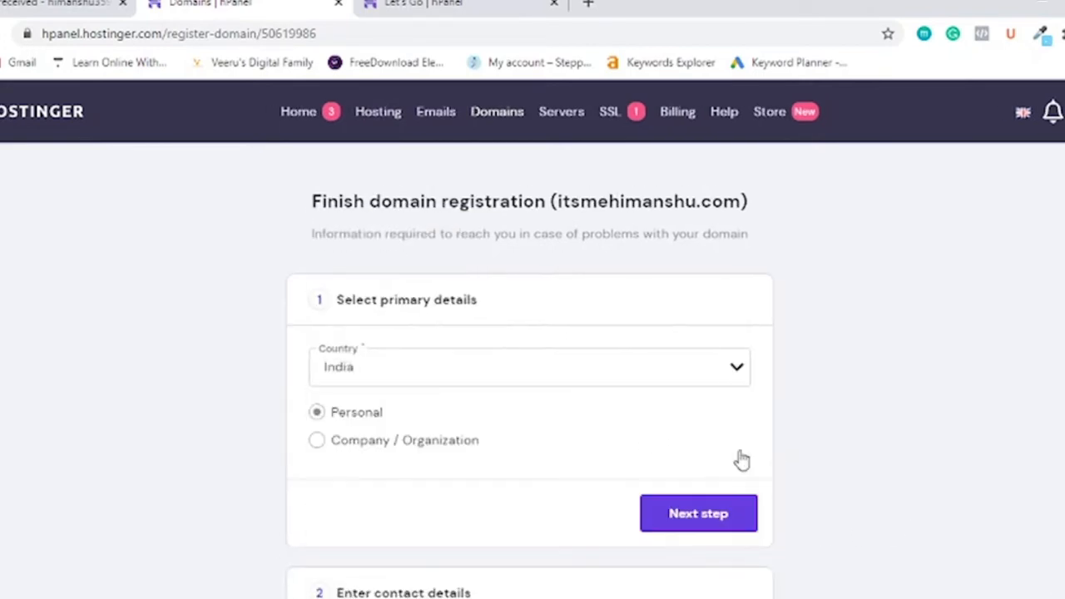
- Submit itsmehimanshu.com's registration with personal contact details, then follow the email verification link
{"action": "left_click", "coordinate": [689, 514]}
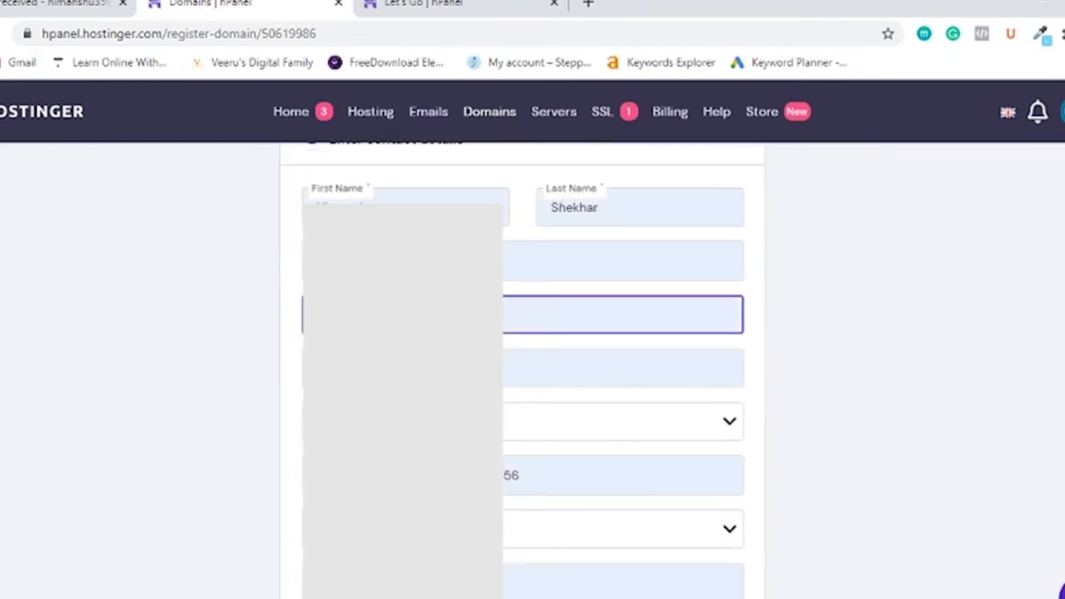
{"action": "scroll", "coordinate": [558, 400], "scroll_direction": "down", "scroll_amount": 2}
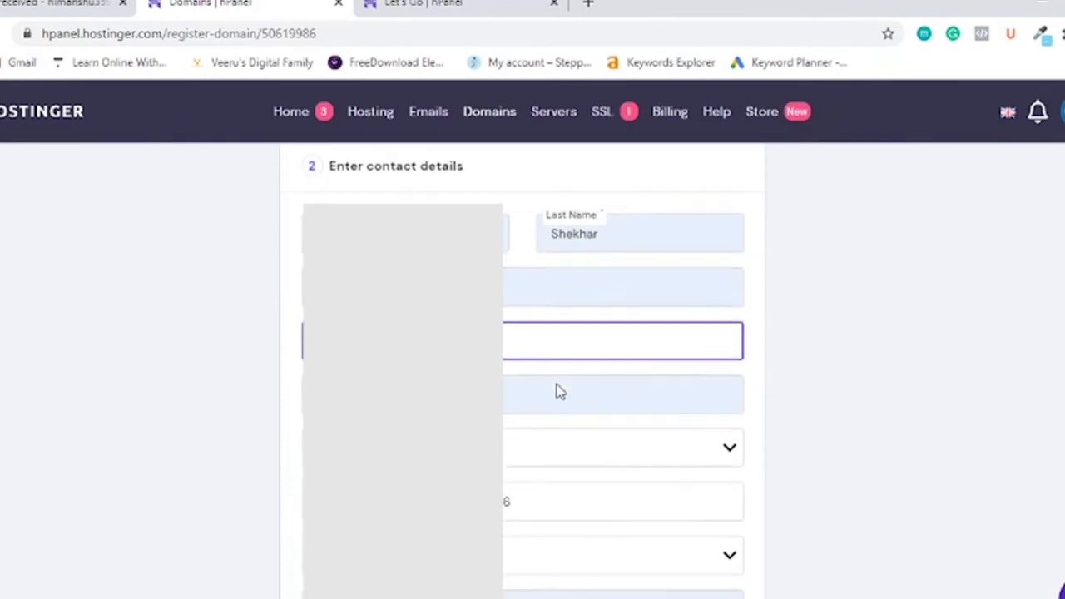
{"action": "left_click", "coordinate": [652, 568]}
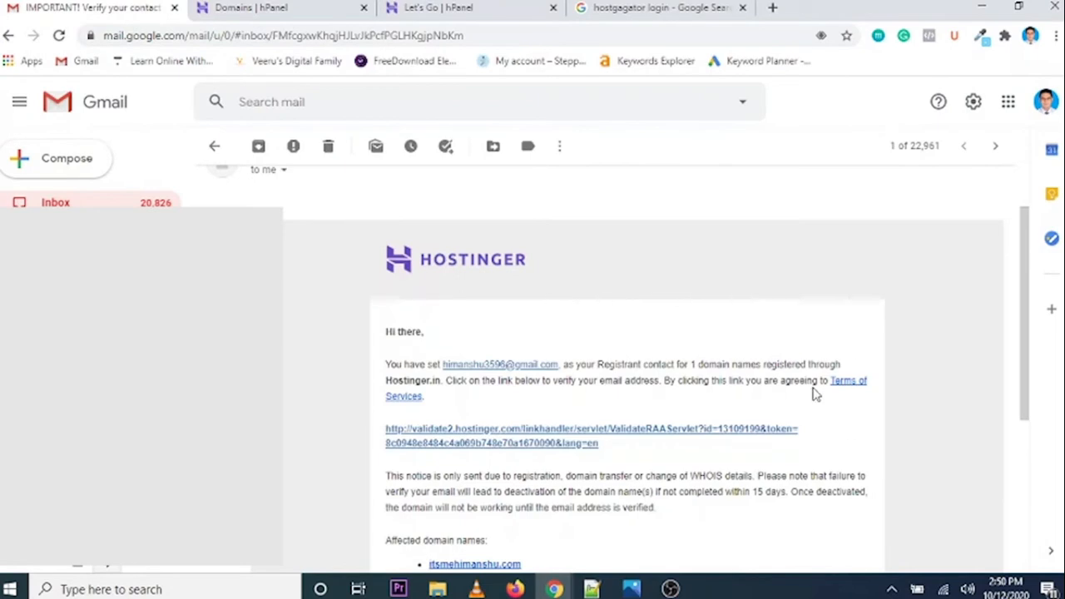
{"action": "scroll", "coordinate": [638, 409], "scroll_direction": "down", "scroll_amount": 2}
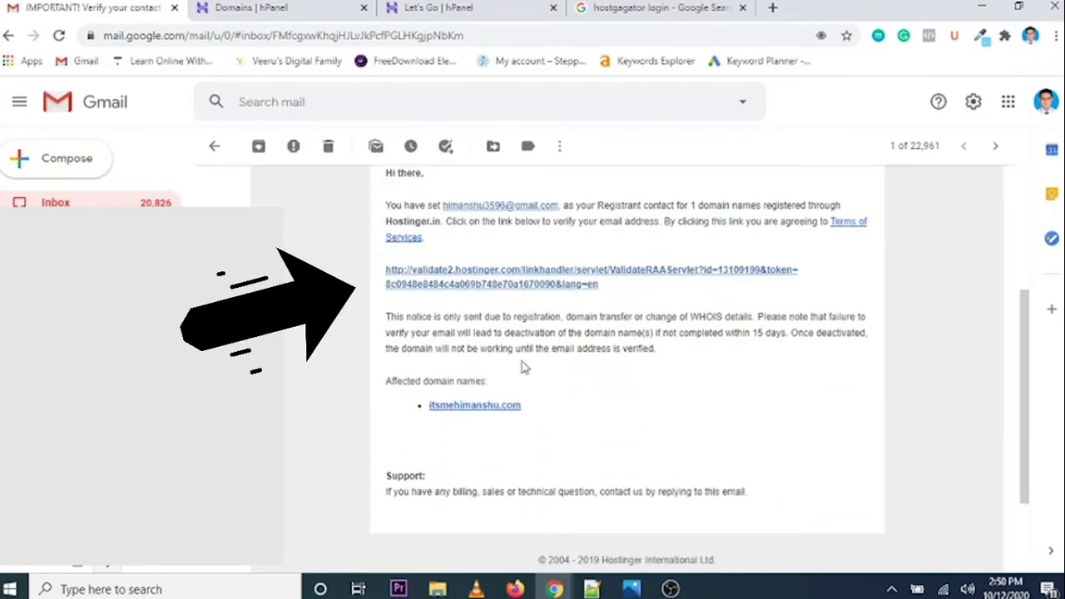
{"action": "left_click", "coordinate": [478, 281]}
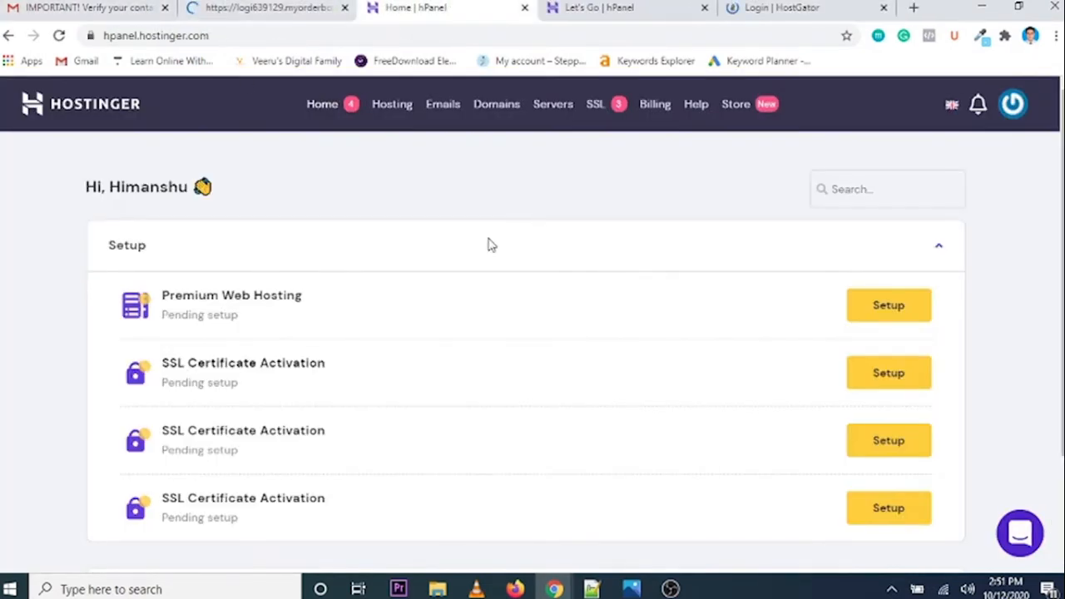
- Zoom the page out and start the guided setup for Premium Web Hosting
{"action": "scroll", "coordinate": [594, 364], "scroll_direction": "down", "scroll_amount": 2}
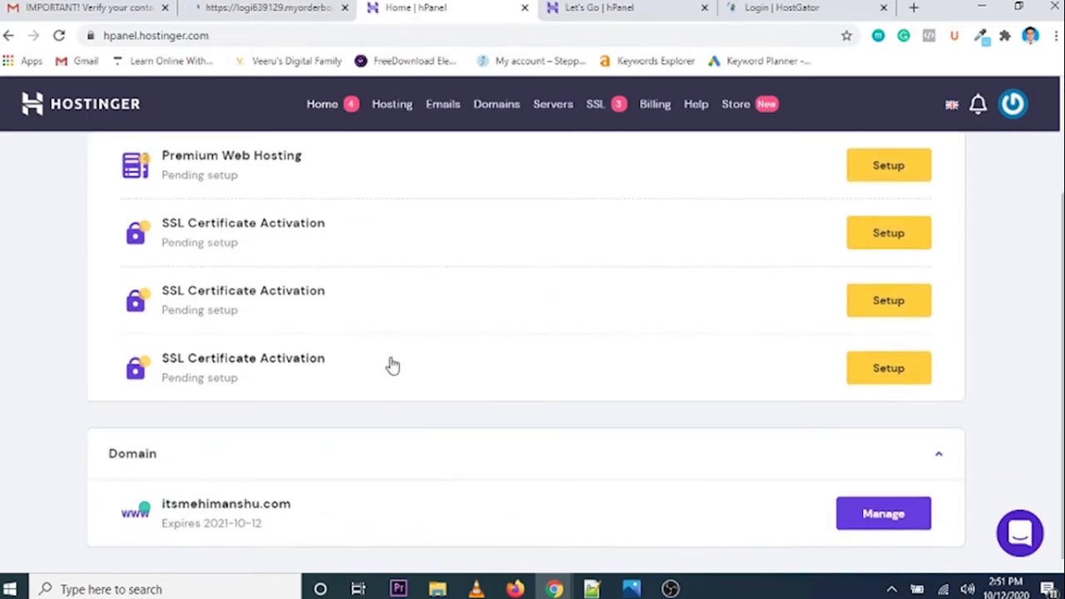
{"action": "scroll", "coordinate": [392, 363], "scroll_direction": "up", "scroll_amount": 2}
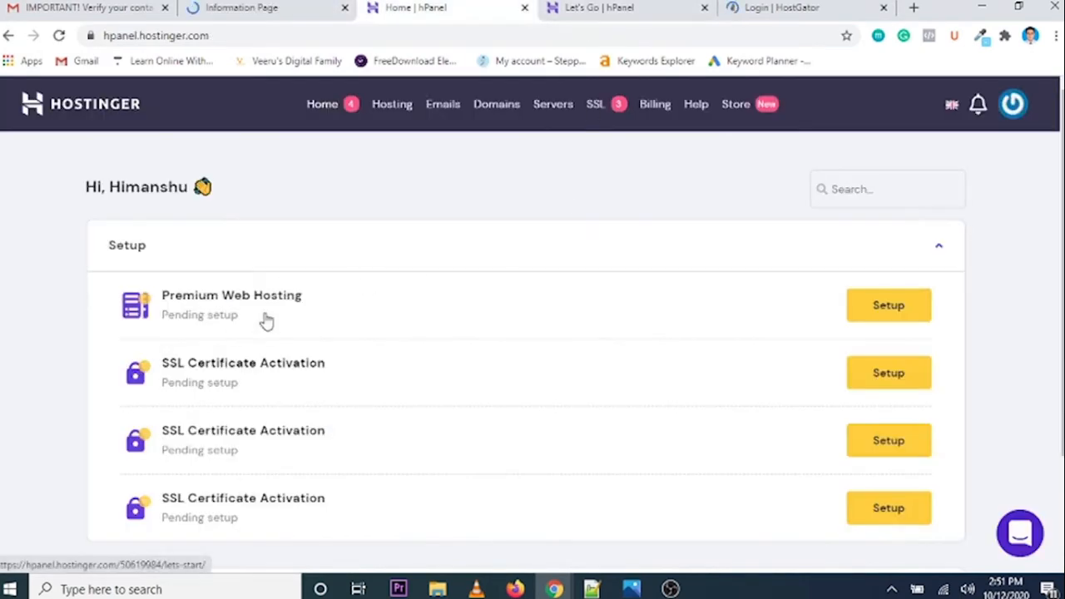
{"action": "scroll", "coordinate": [459, 333], "scroll_direction": "down", "scroll_amount": 2}
{"action": "key", "text": "ctrl+minus"}
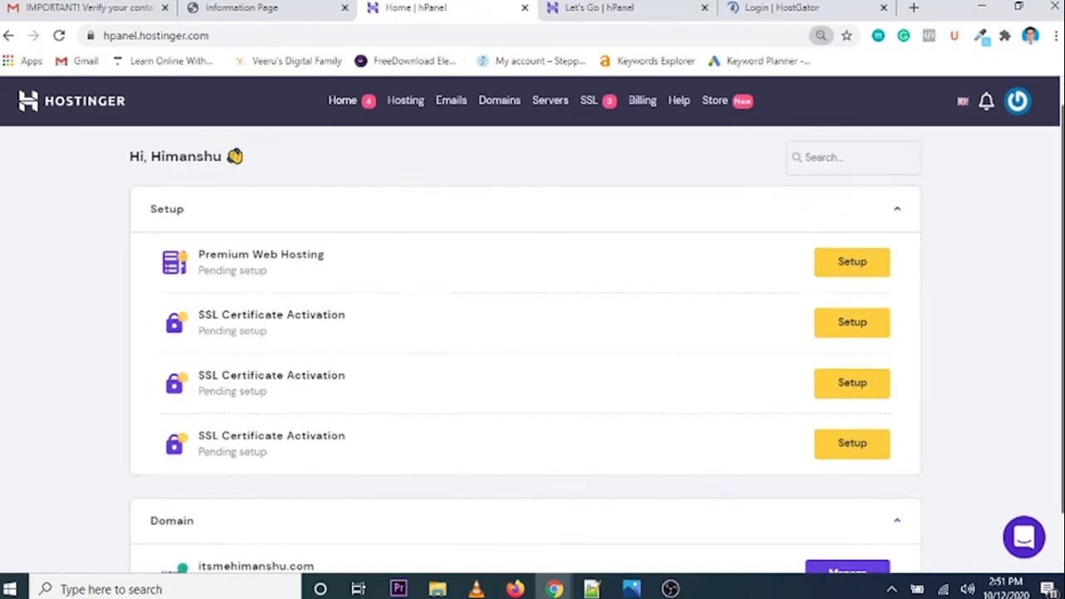
{"action": "scroll", "coordinate": [458, 333], "scroll_direction": "down", "scroll_amount": 1}
{"action": "scroll", "coordinate": [525, 349], "scroll_direction": "up", "scroll_amount": 1}
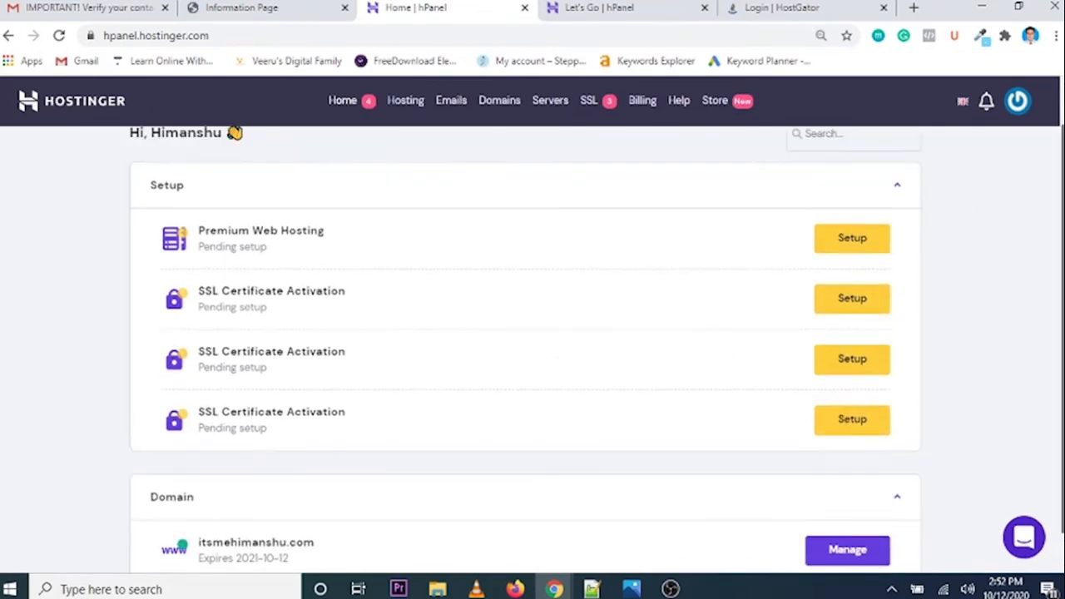
{"action": "scroll", "coordinate": [824, 281], "scroll_direction": "down", "scroll_amount": 1}
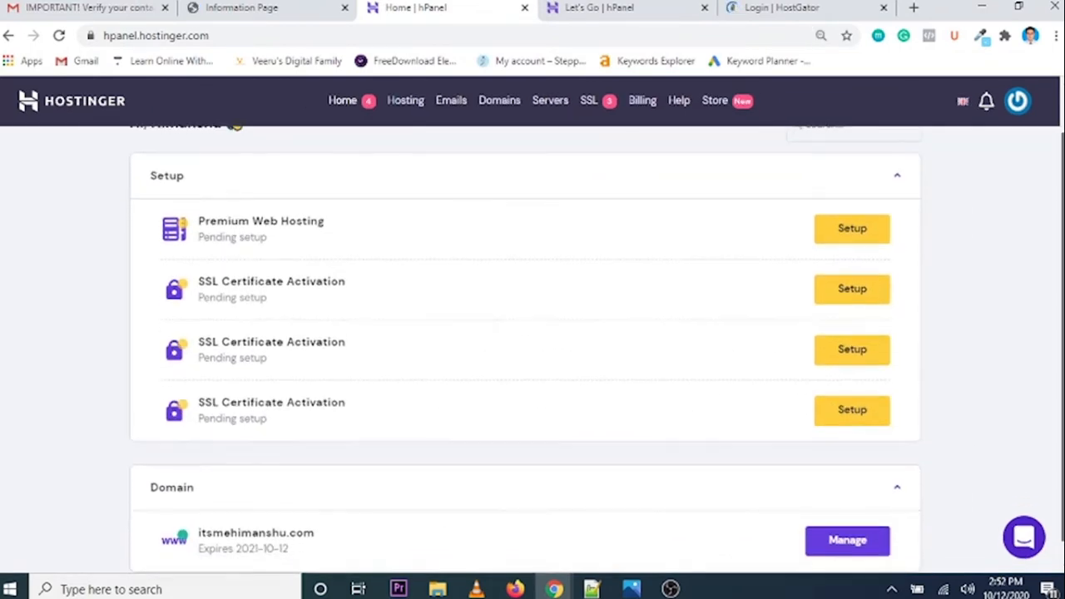
{"action": "scroll", "coordinate": [824, 282], "scroll_direction": "up", "scroll_amount": 2}
{"action": "left_click", "coordinate": [852, 281]}
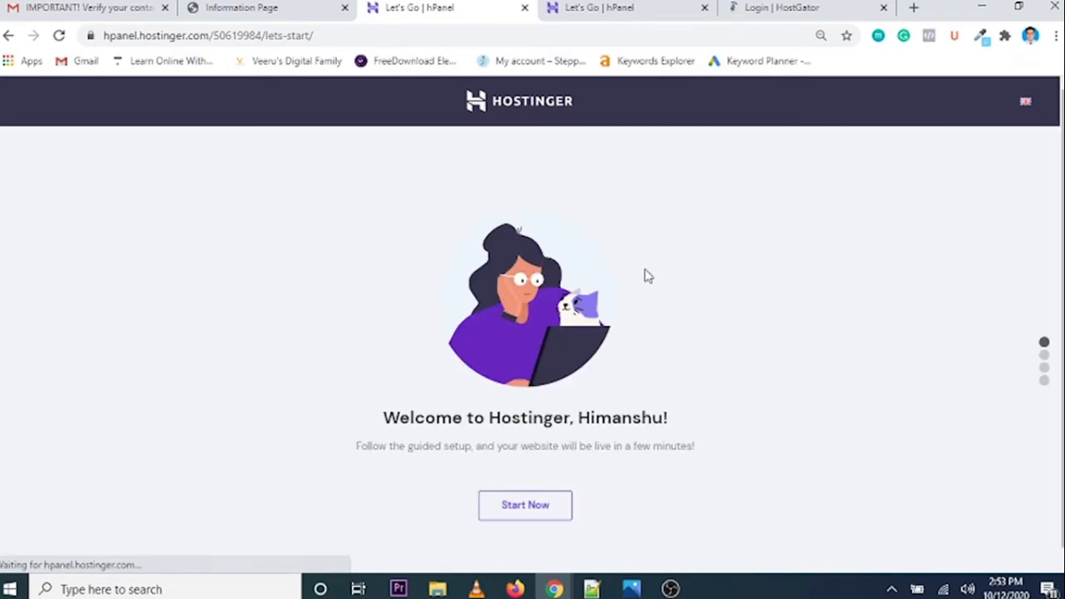
{"action": "left_click", "coordinate": [546, 509]}
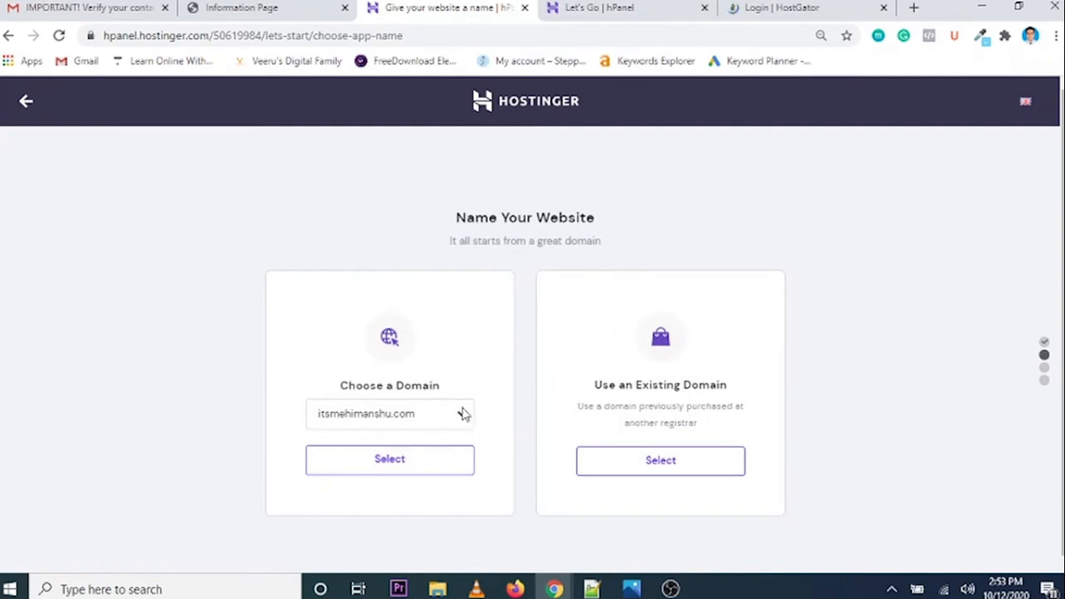
- Choose itsmehimanshu.com as the website domain and skip building a site from scratch
{"action": "left_click", "coordinate": [462, 416]}
{"action": "left_click", "coordinate": [462, 415]}
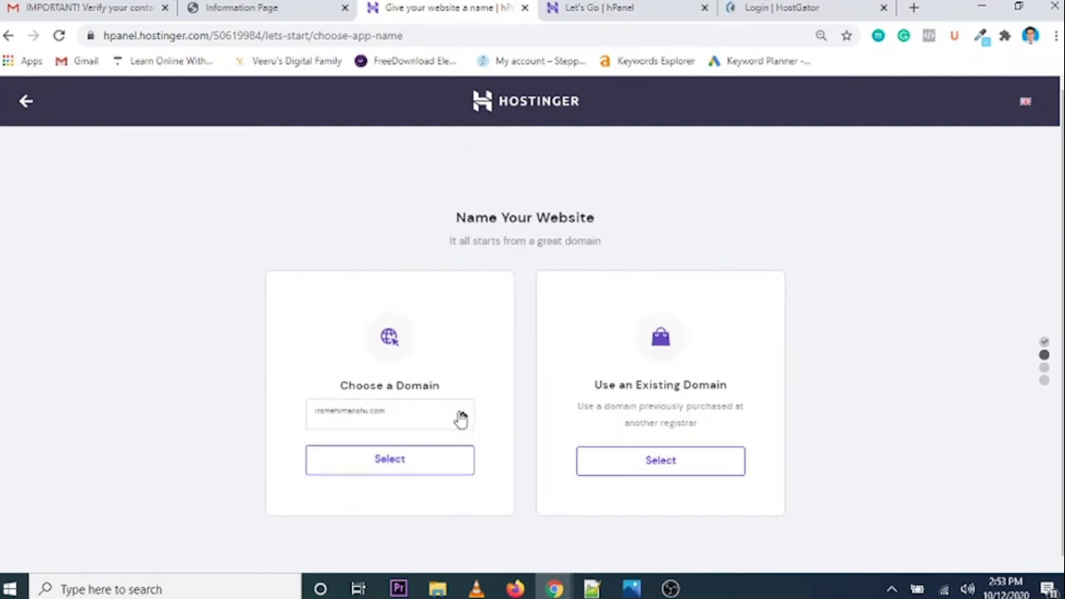
{"action": "left_click", "coordinate": [408, 462]}
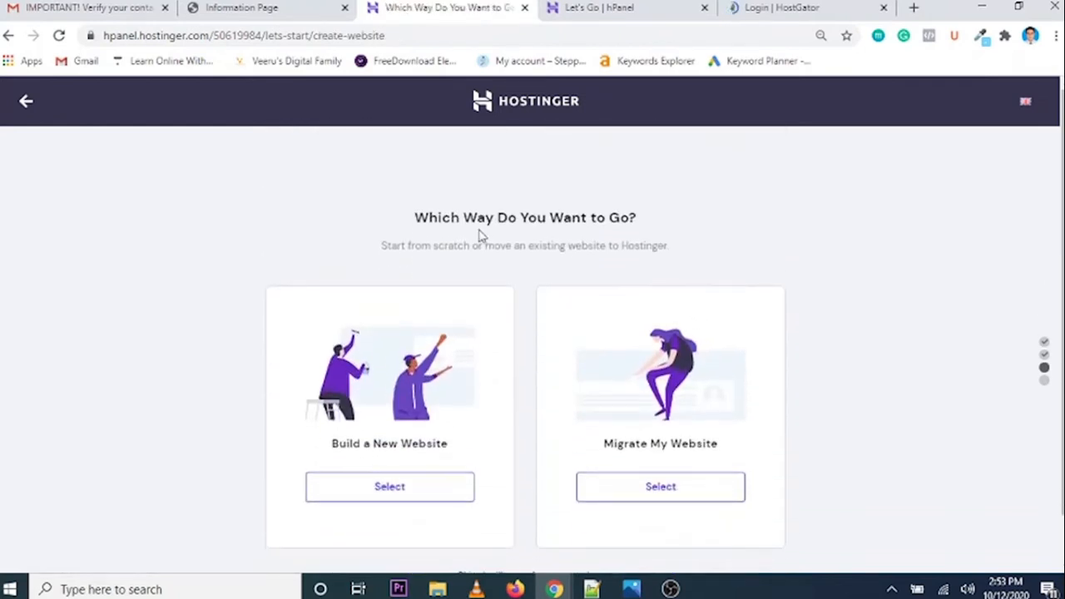
{"action": "scroll", "coordinate": [553, 333], "scroll_direction": "down", "scroll_amount": 1}
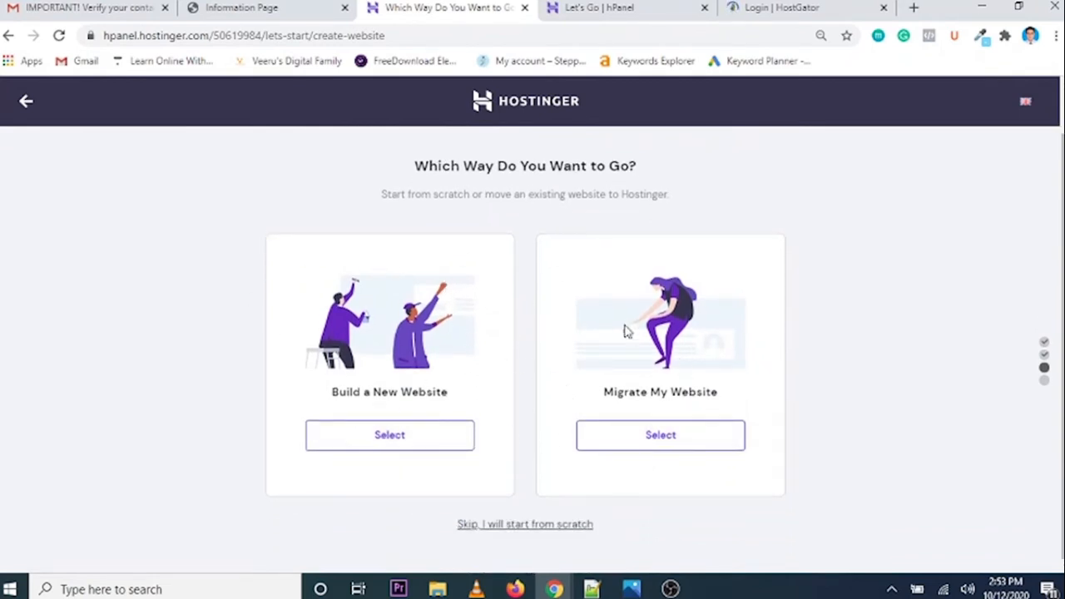
{"action": "scroll", "coordinate": [478, 288], "scroll_direction": "up", "scroll_amount": 1}
{"action": "scroll", "coordinate": [456, 306], "scroll_direction": "down", "scroll_amount": 1}
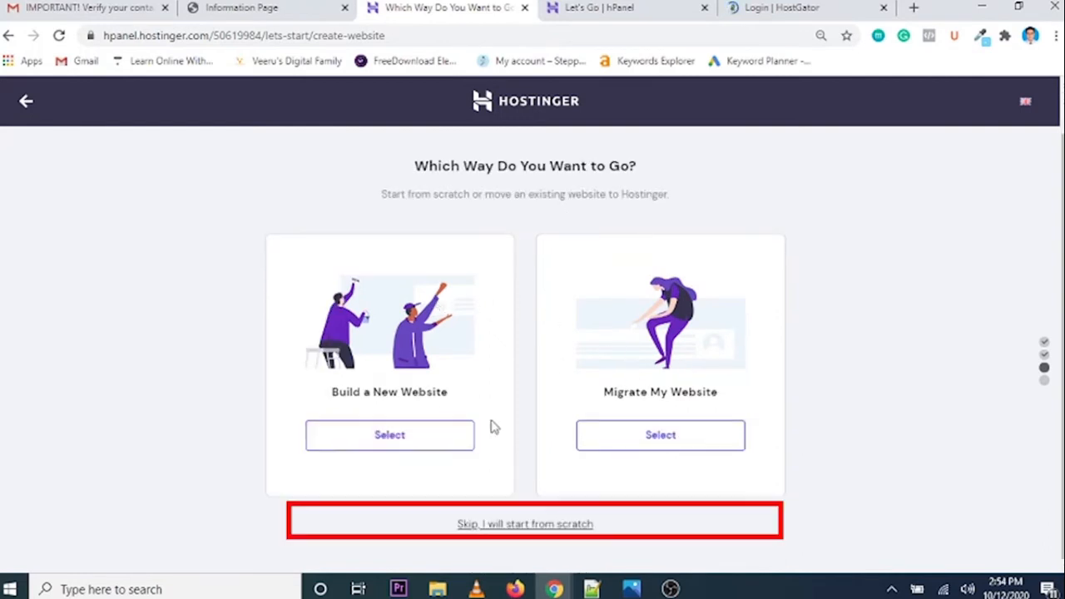
{"action": "left_click", "coordinate": [520, 526]}
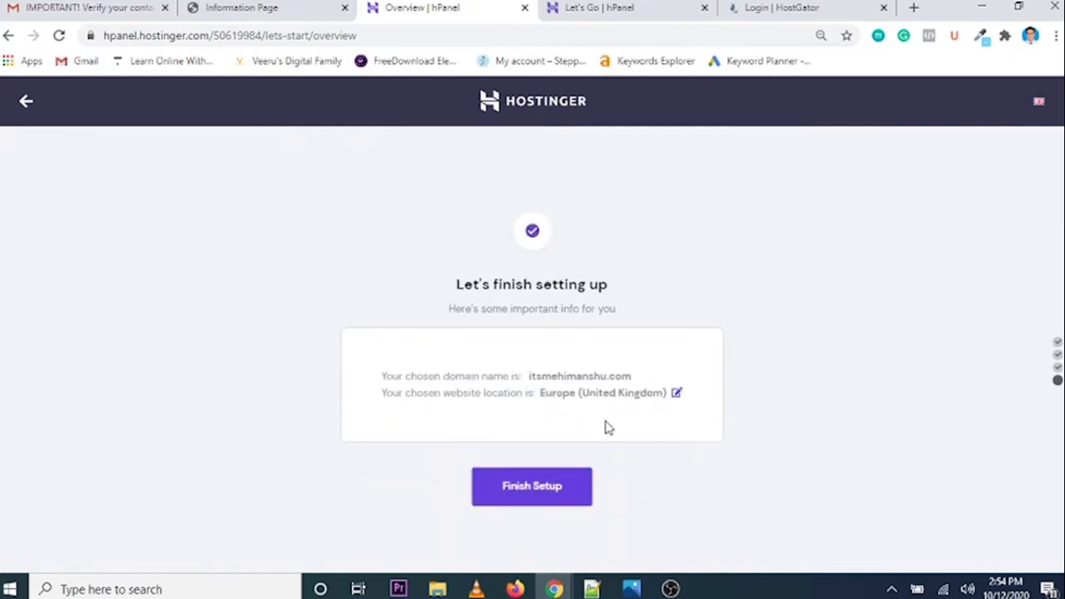
- Move the server location from Europe (United Kingdom) to Asia (Singapore), then finish setup
{"action": "left_click", "coordinate": [676, 394]}
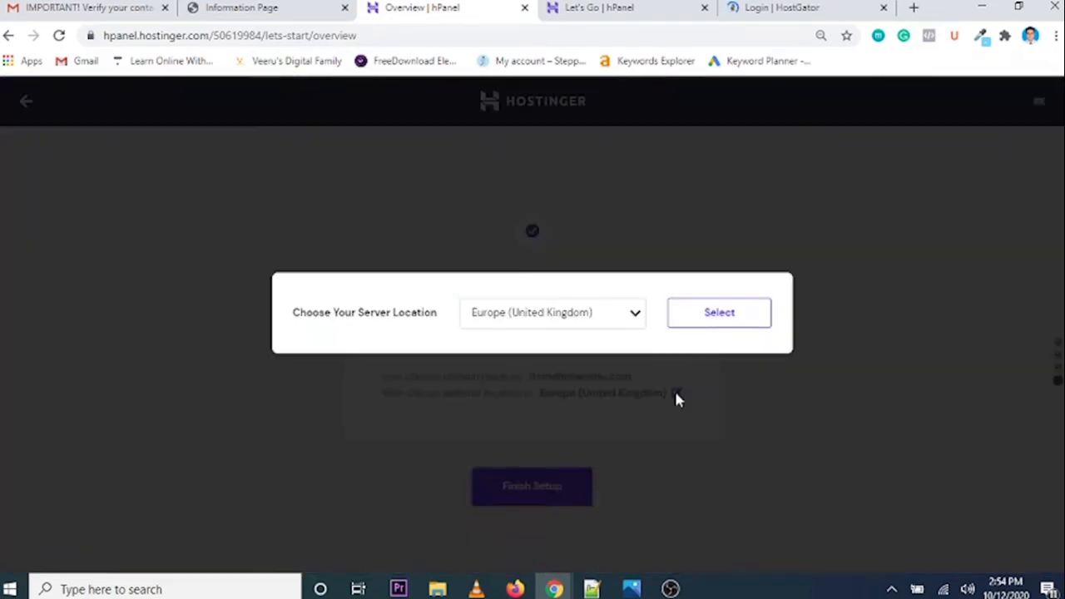
{"action": "left_click", "coordinate": [622, 311]}
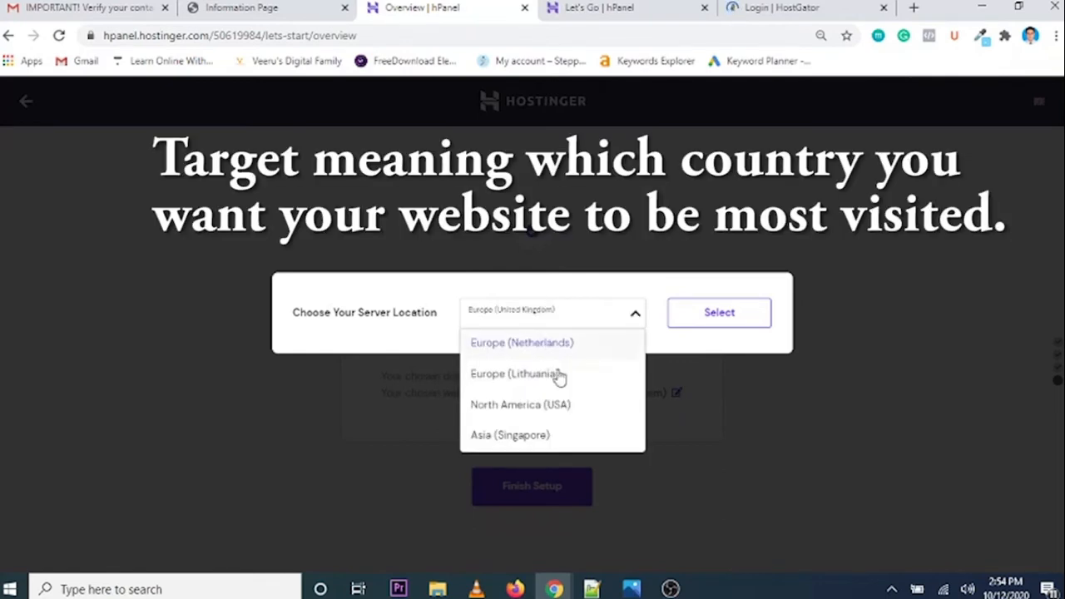
{"action": "left_click", "coordinate": [526, 436]}
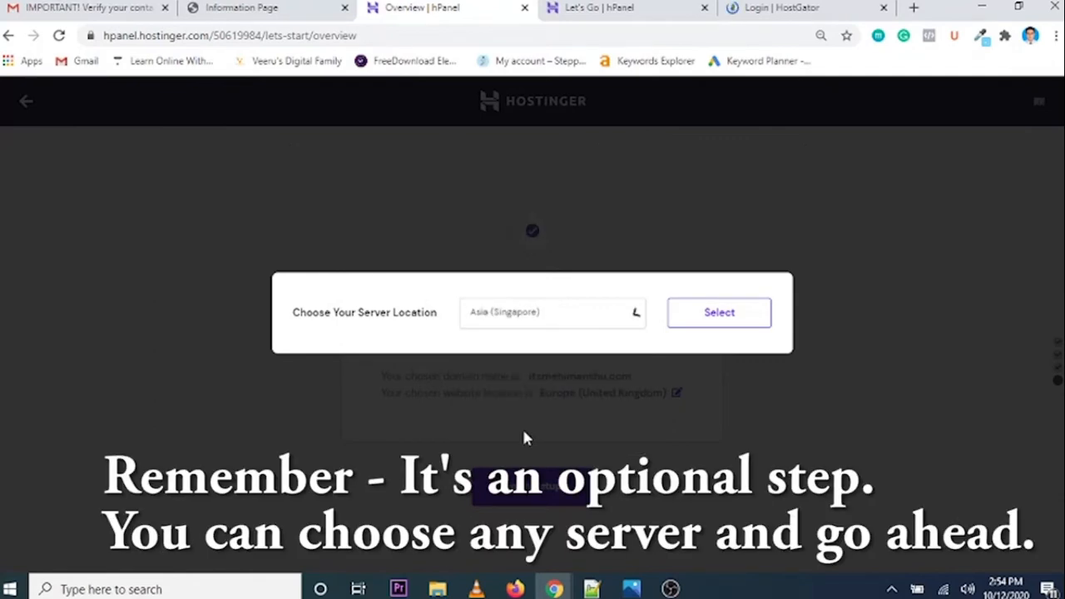
{"action": "left_click", "coordinate": [722, 322]}
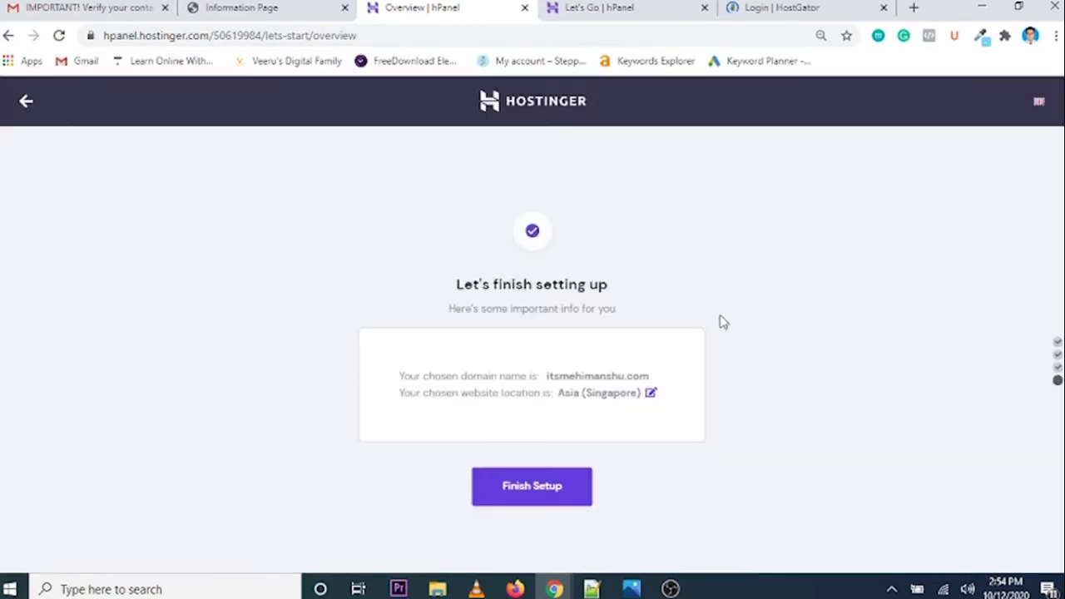
{"action": "left_click", "coordinate": [530, 487]}
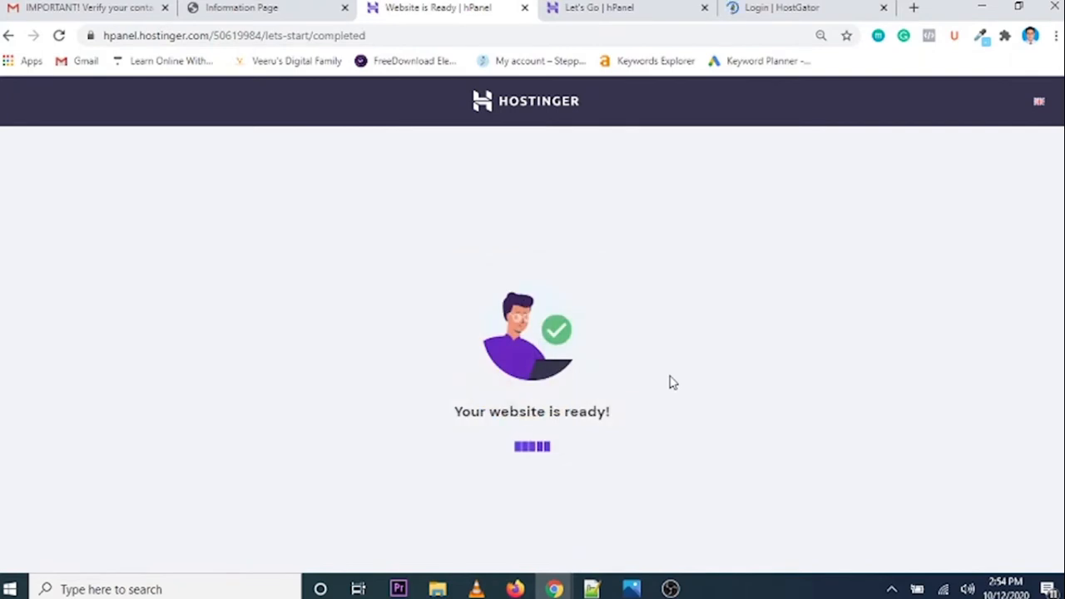
{"action": "scroll", "coordinate": [657, 379], "scroll_direction": "down", "scroll_amount": 1}
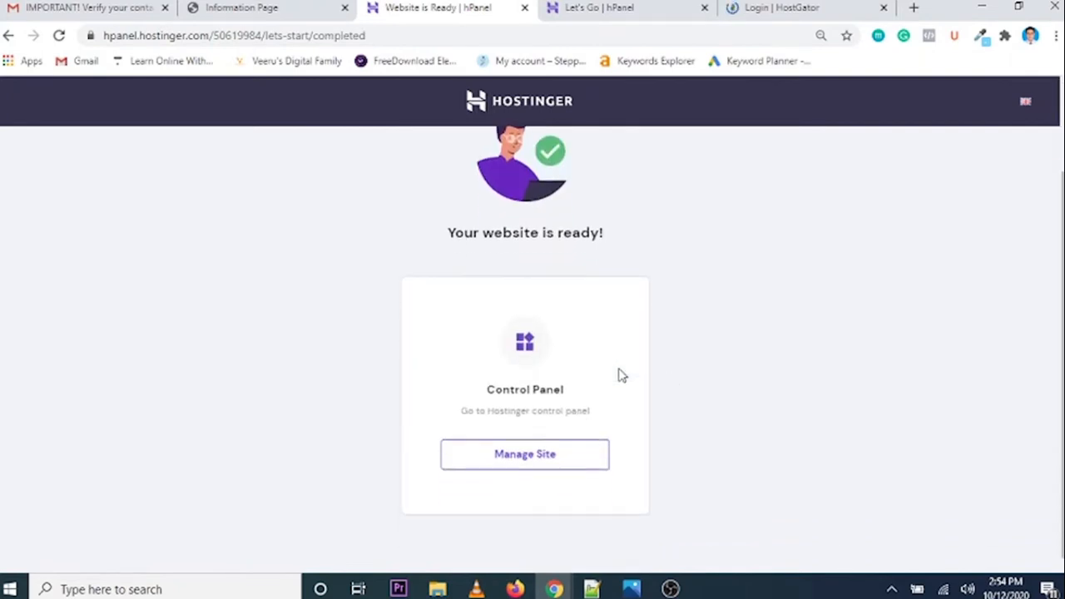
{"action": "left_click", "coordinate": [536, 456]}
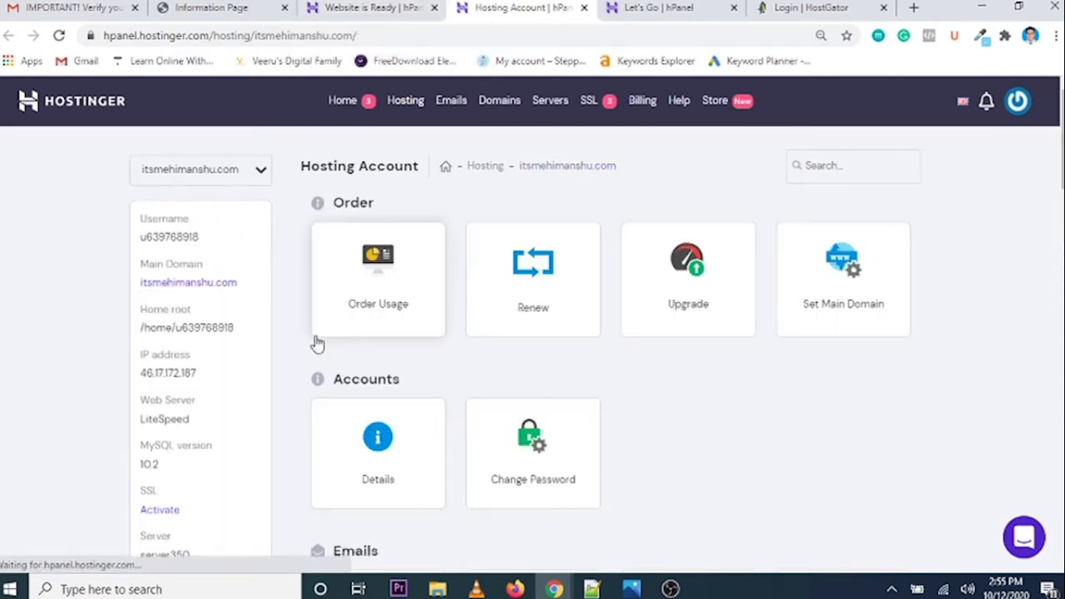
{"action": "left_click", "coordinate": [348, 108]}
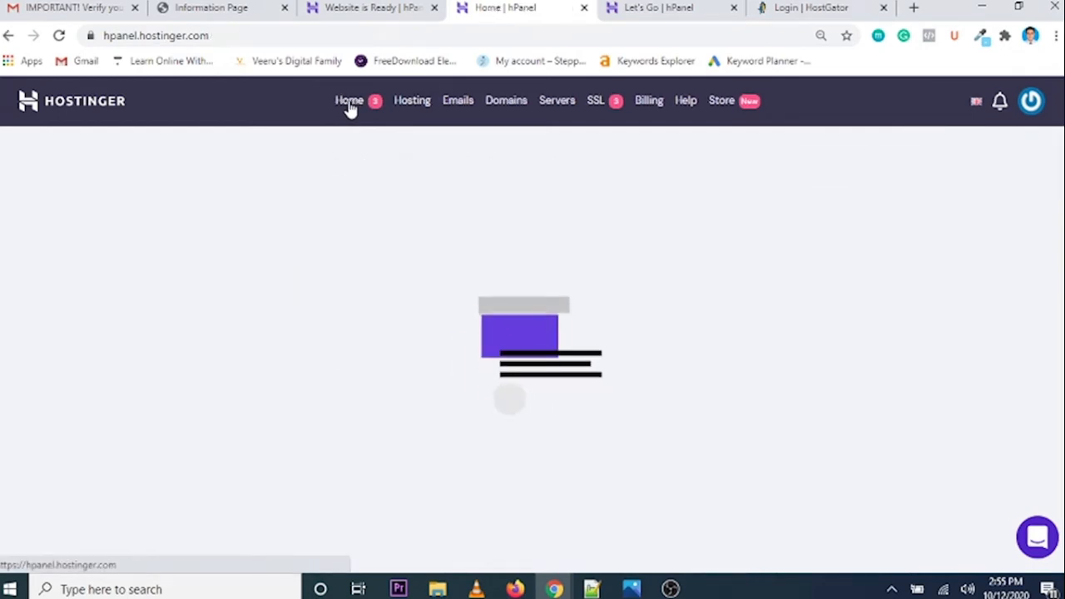
{"action": "scroll", "coordinate": [970, 535], "scroll_direction": "down", "scroll_amount": 2}
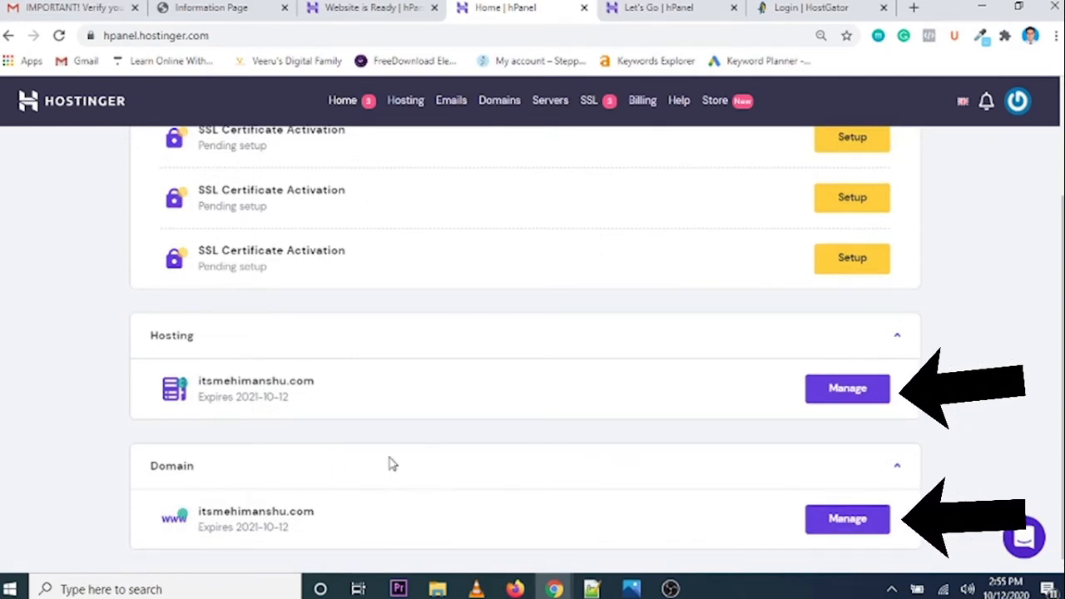
{"action": "scroll", "coordinate": [488, 454], "scroll_direction": "up", "scroll_amount": 2}
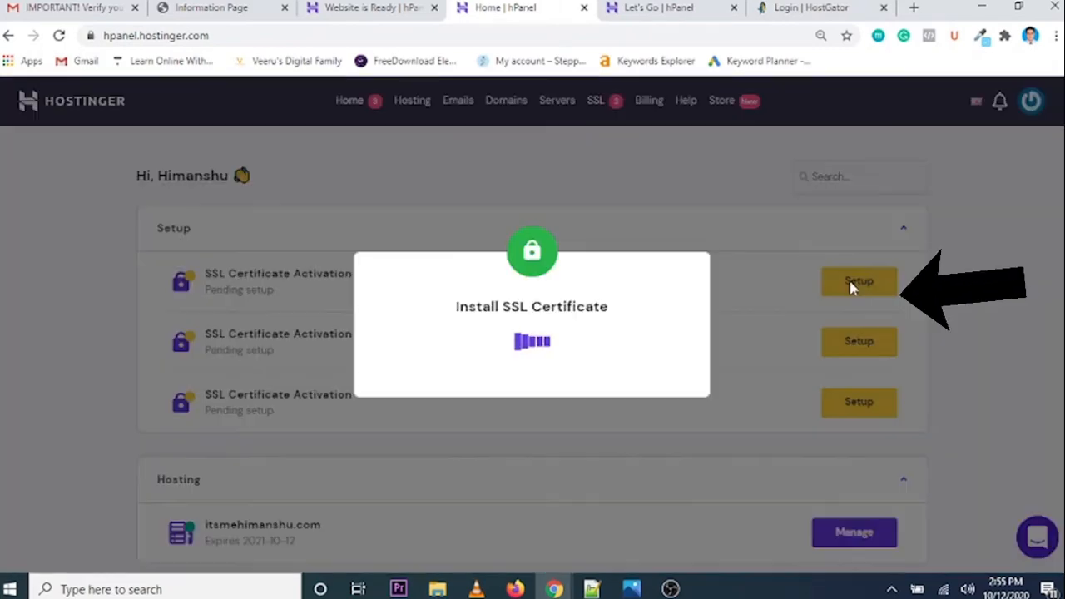
- Install an SSL certificate on itsmehimanshu.com and dismiss the success message
{"action": "left_click", "coordinate": [852, 283]}
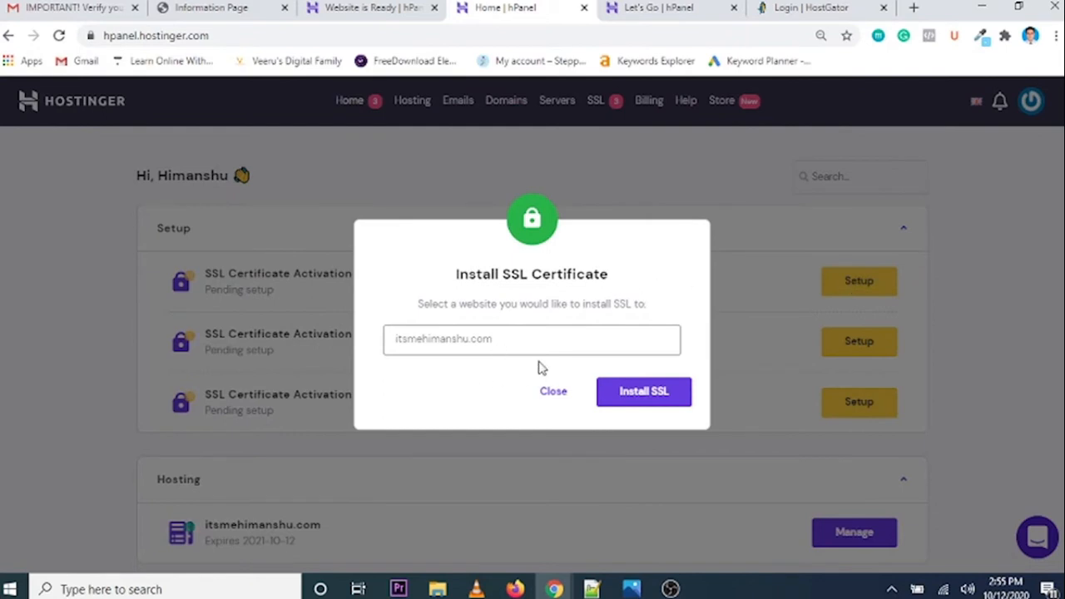
{"action": "left_click", "coordinate": [654, 399]}
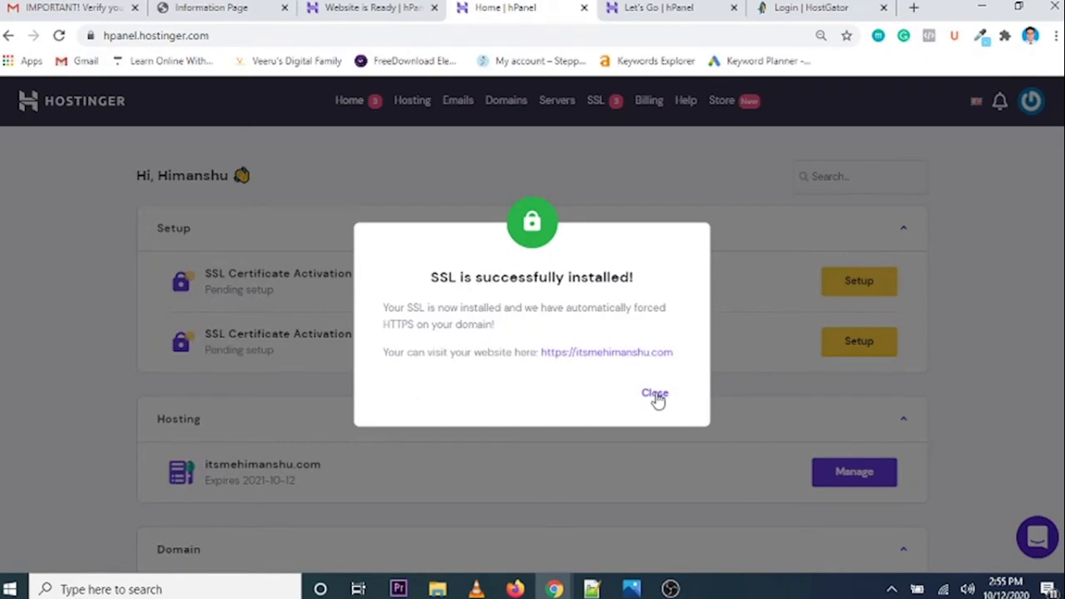
{"action": "left_click", "coordinate": [655, 396]}
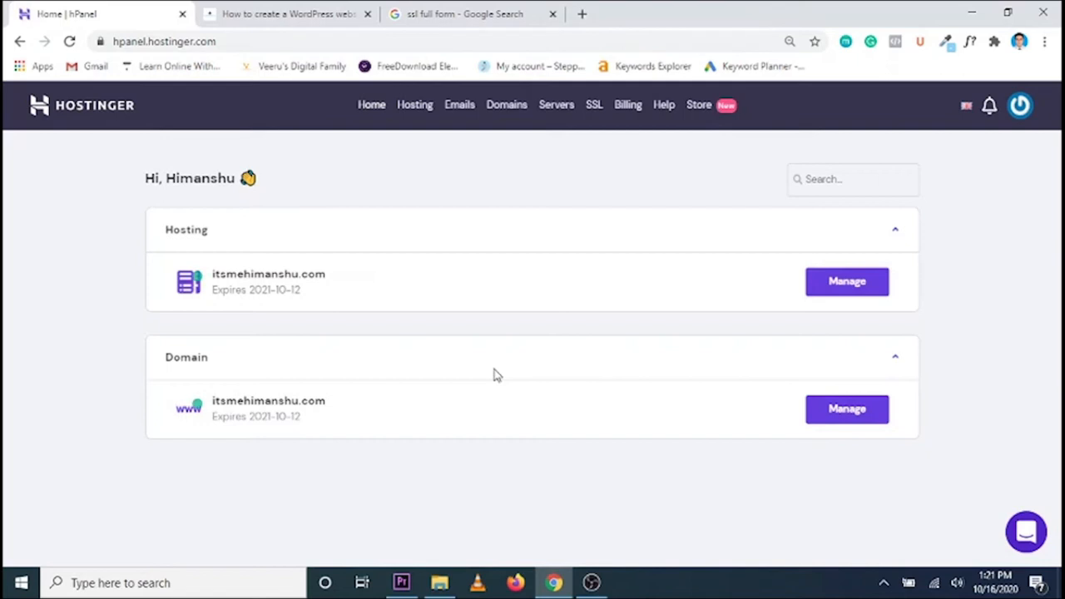
- Open the itsmehimanshu.com hosting account's Auto Installer and find WordPress under Most Popular
{"action": "left_click", "coordinate": [845, 284]}
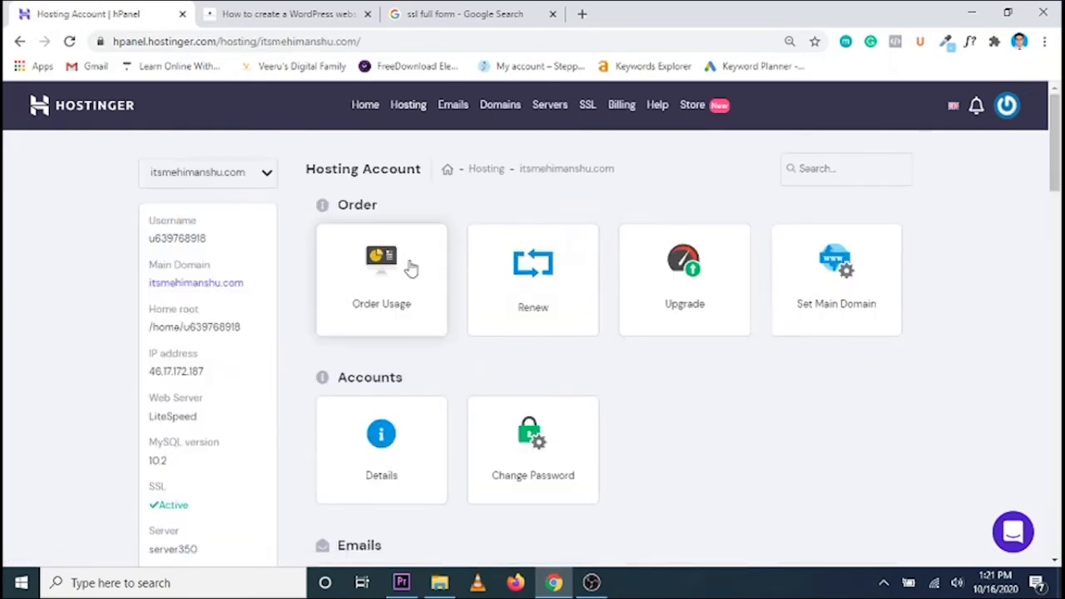
{"action": "scroll", "coordinate": [409, 267], "scroll_direction": "down", "scroll_amount": 4}
{"action": "scroll", "coordinate": [409, 267], "scroll_direction": "down", "scroll_amount": 7}
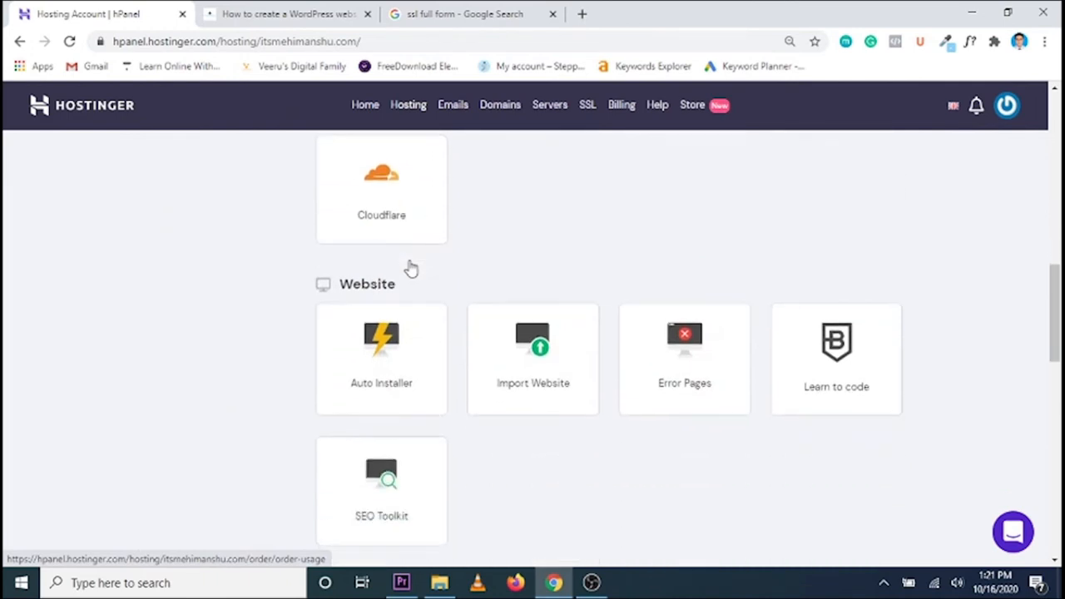
{"action": "left_click", "coordinate": [385, 356]}
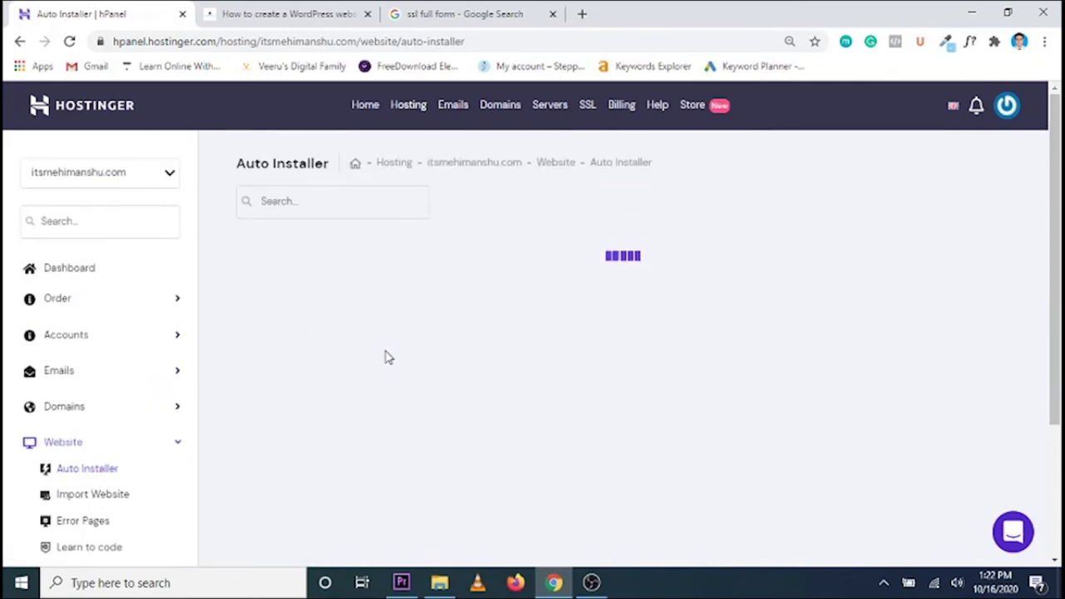
{"action": "scroll", "coordinate": [399, 255], "scroll_direction": "down", "scroll_amount": 1}
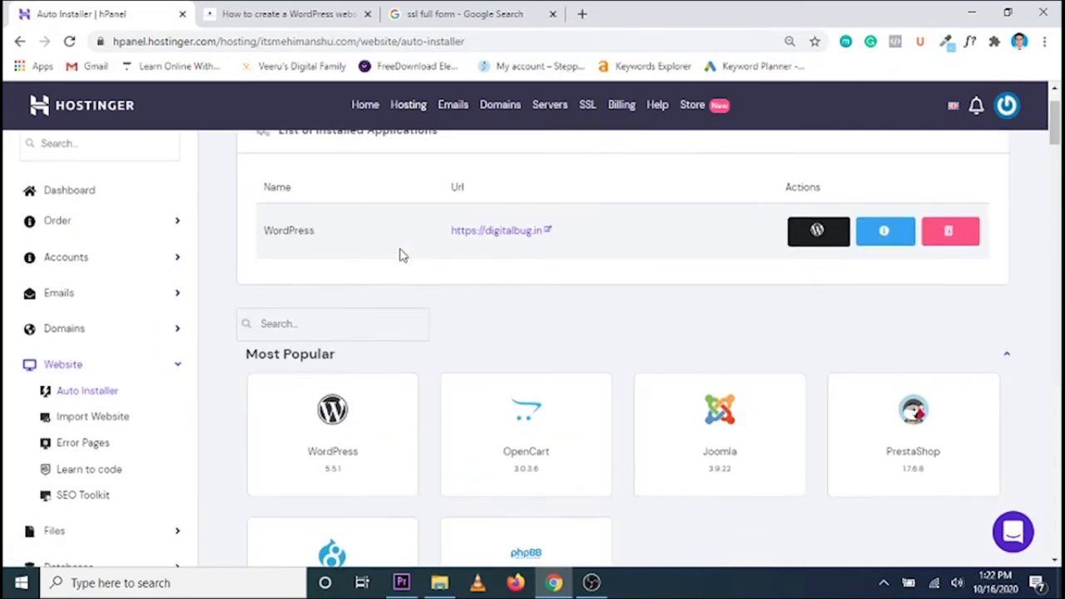
{"action": "scroll", "coordinate": [408, 249], "scroll_direction": "down", "scroll_amount": 2}
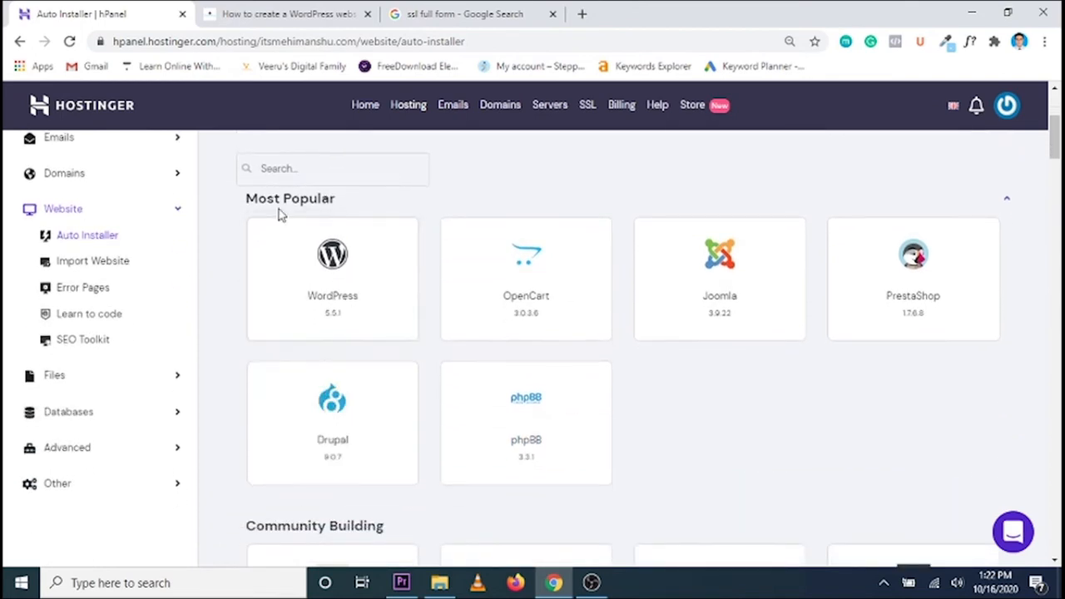
{"action": "mouse_move", "coordinate": [352, 244]}
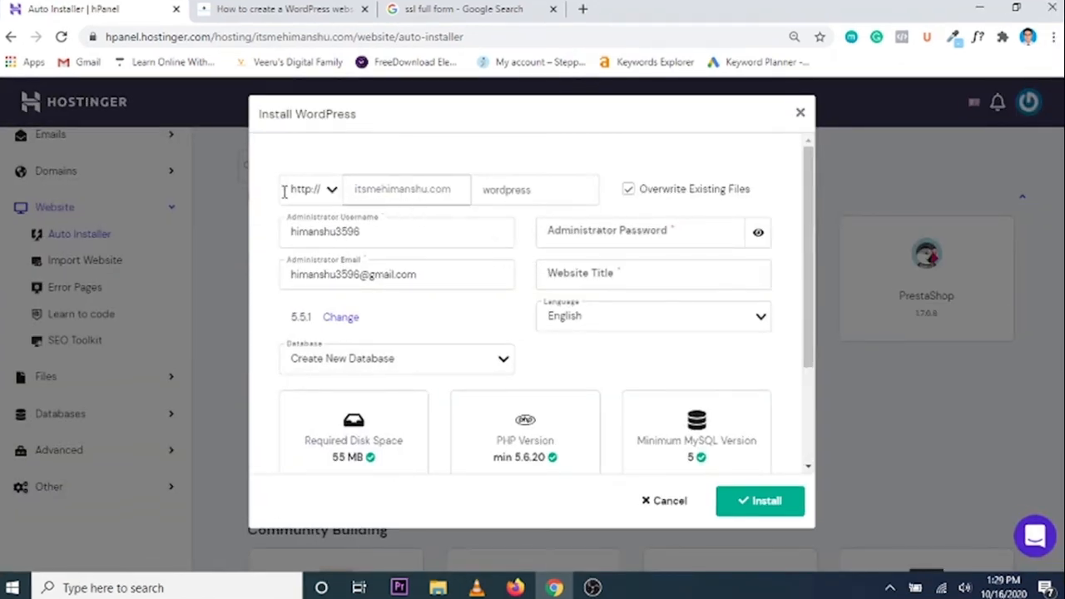
{"action": "left_click", "coordinate": [327, 191]}
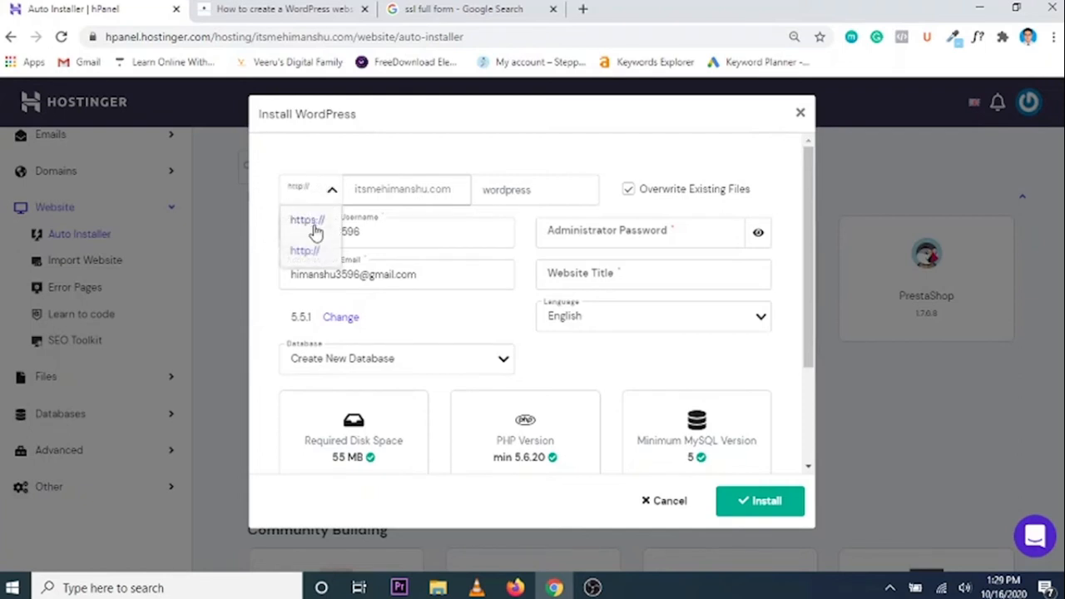
{"action": "left_click", "coordinate": [314, 223]}
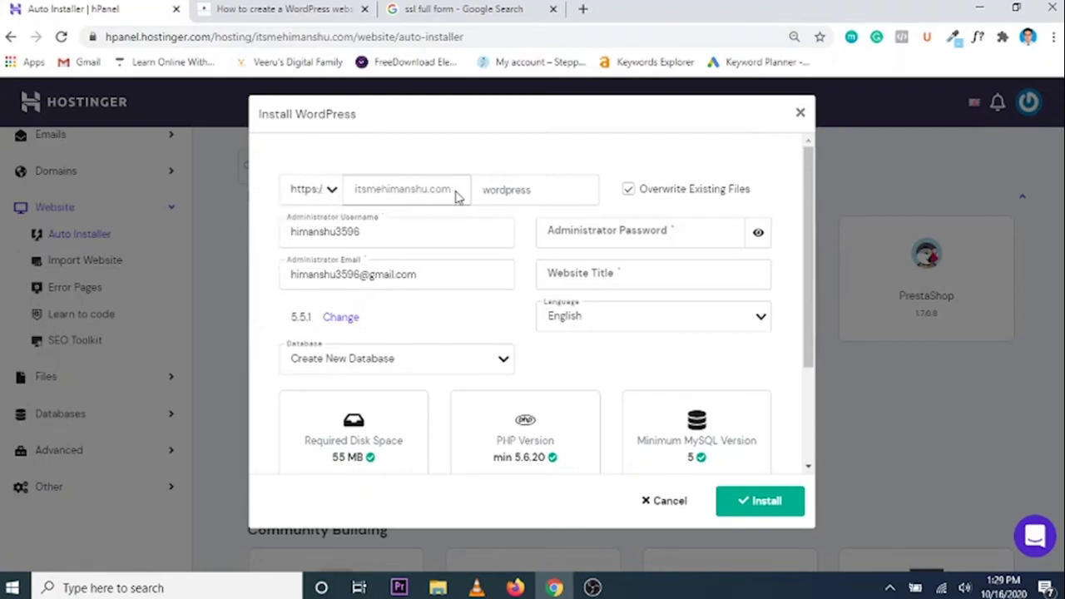
{"action": "left_click_drag", "start_coordinate": [454, 193], "coordinate": [348, 194]}
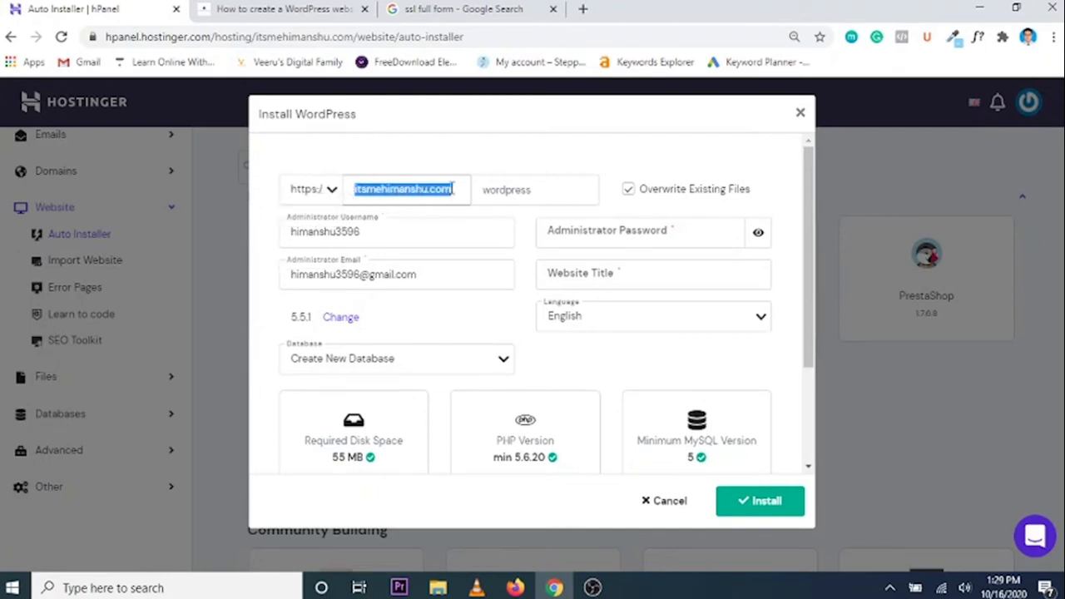
{"action": "left_click", "coordinate": [453, 190]}
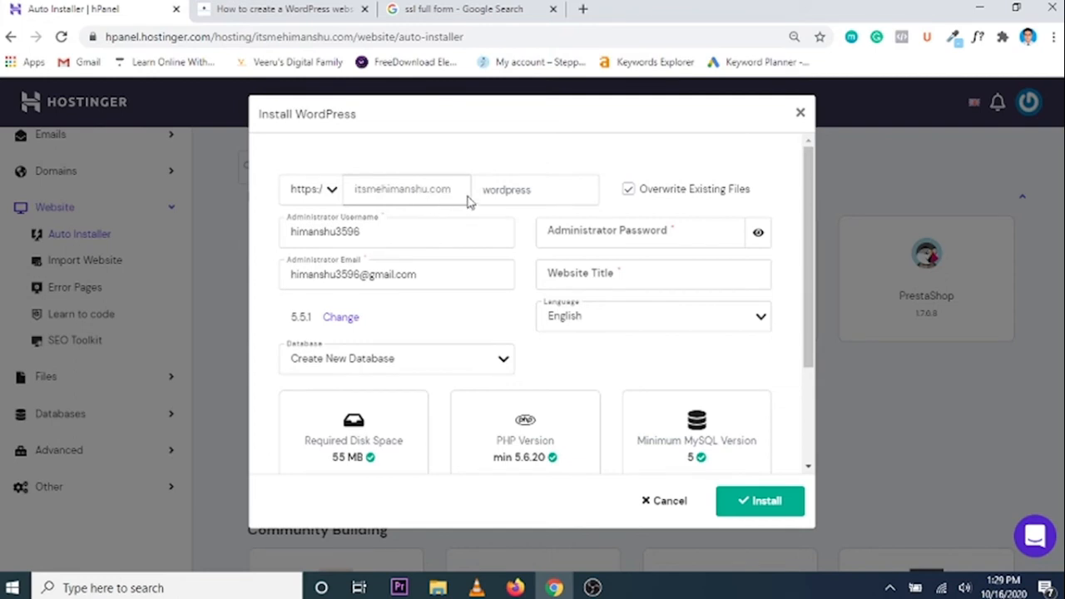
- Change the administrator username to admin and enter an administrator password
{"action": "double_click", "coordinate": [369, 231]}
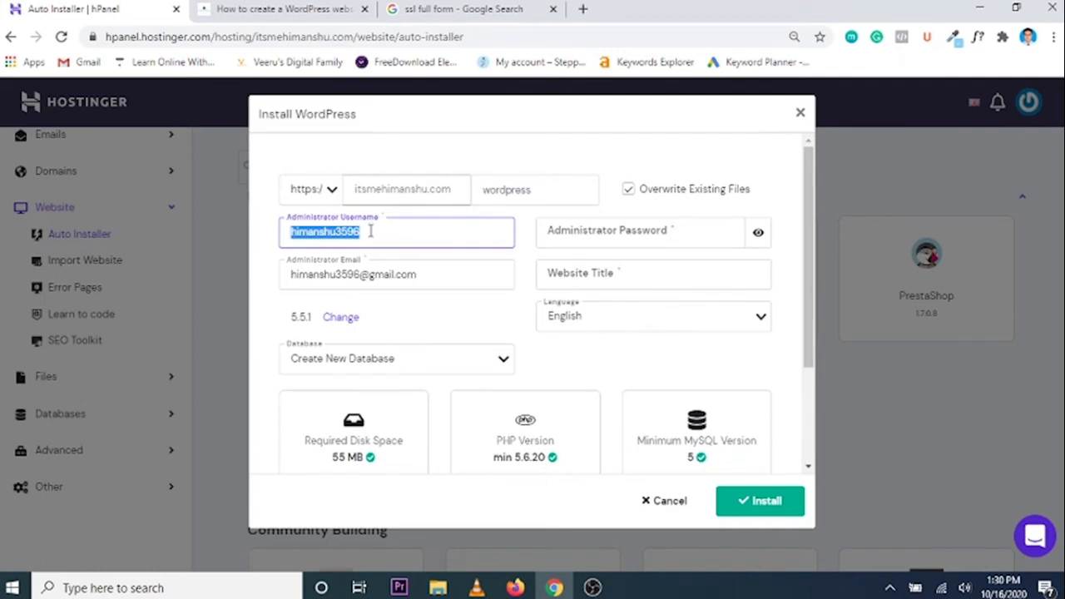
{"action": "type", "text": "admin"}
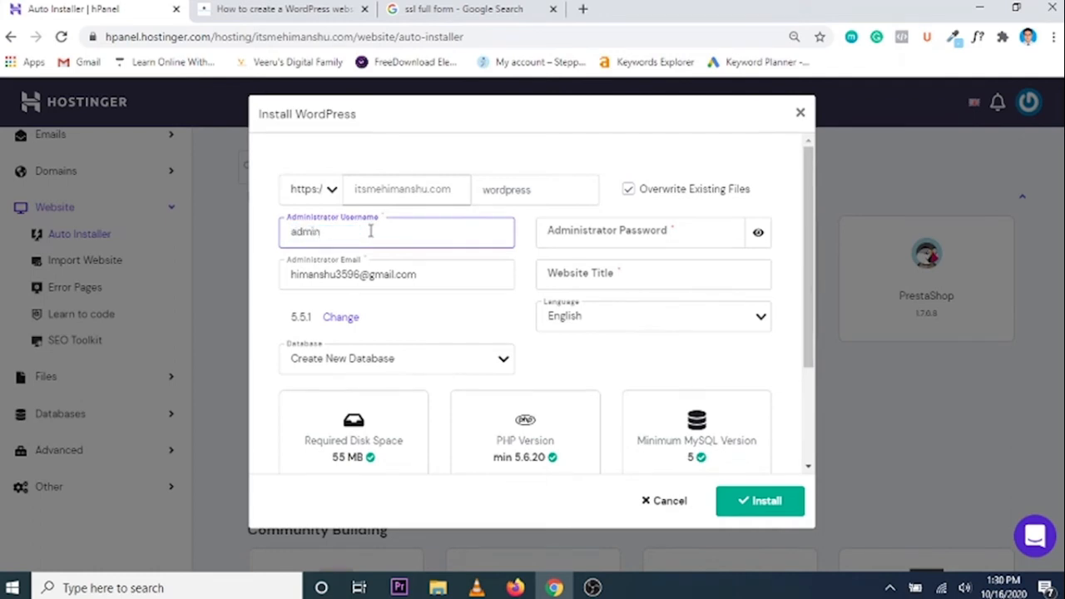
{"action": "key", "text": "Tab"}
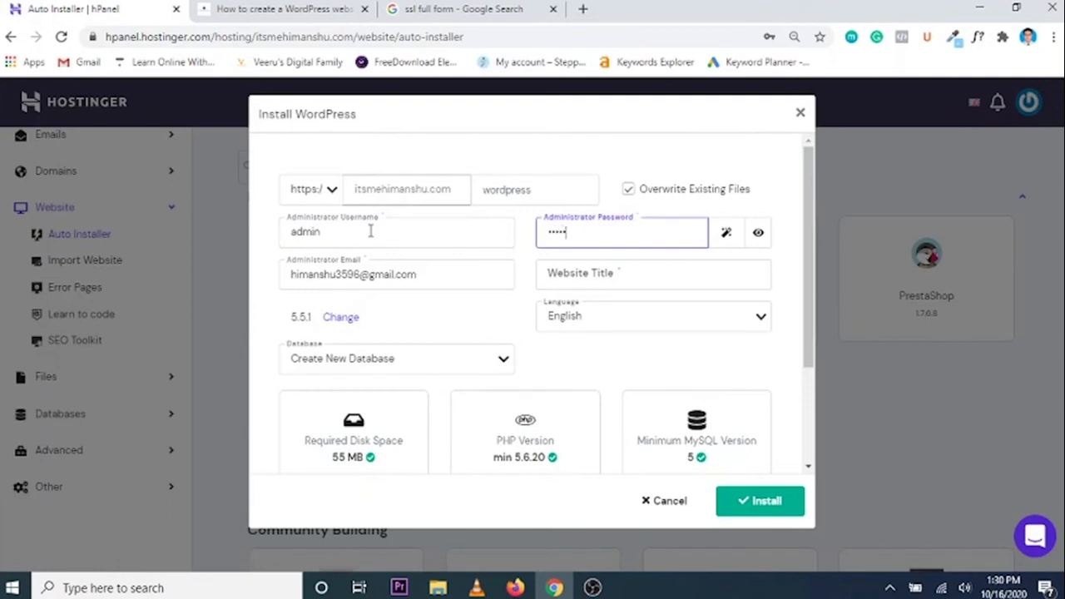
{"action": "type", "text": "a"}
- Set the website title to 'Demo Website' and start the WordPress installation
{"action": "left_click", "coordinate": [424, 279]}
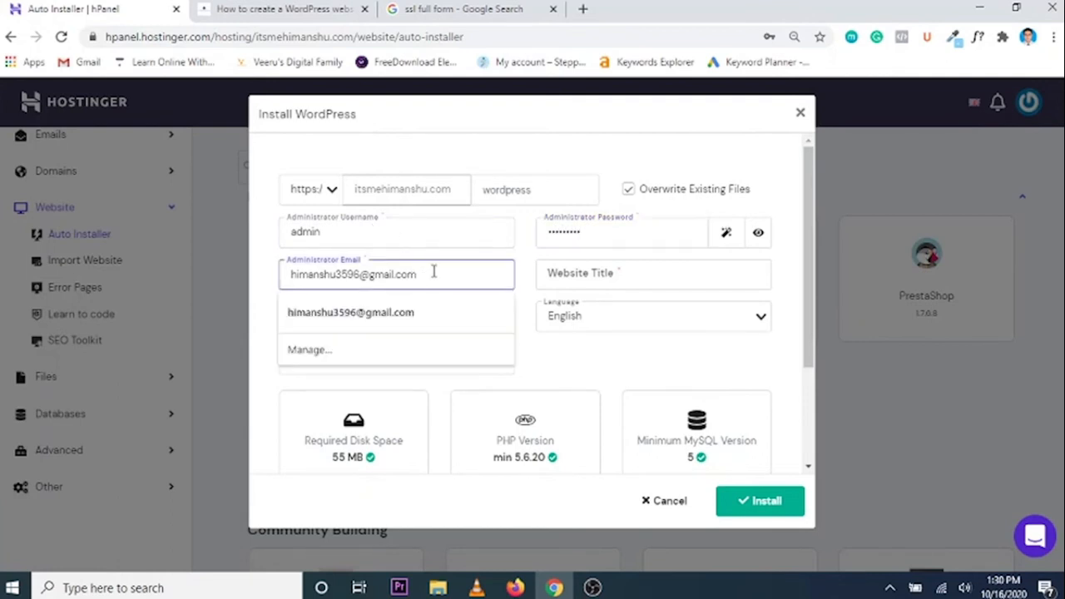
{"action": "left_click", "coordinate": [598, 277]}
{"action": "type", "text": "De"}
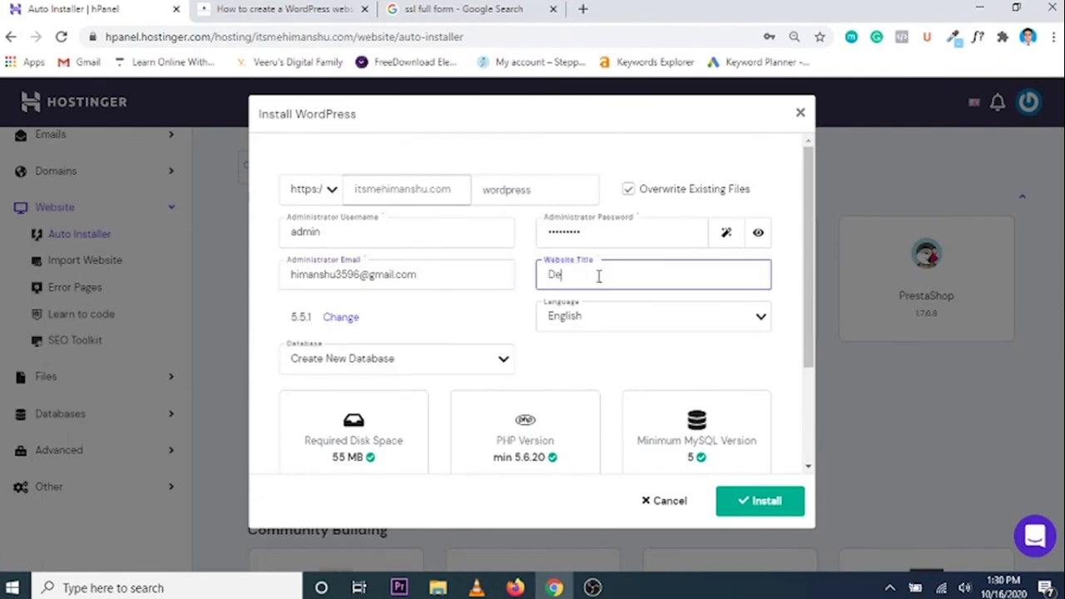
{"action": "type", "text": "mo Website"}
{"action": "left_click", "coordinate": [332, 231]}
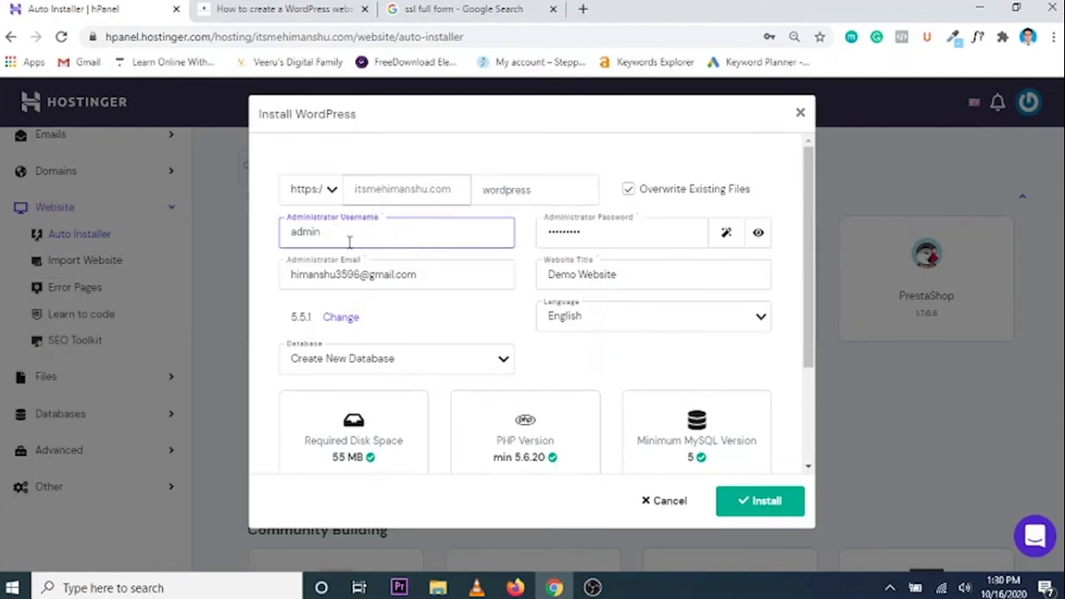
{"action": "scroll", "coordinate": [687, 281], "scroll_direction": "down", "scroll_amount": 2}
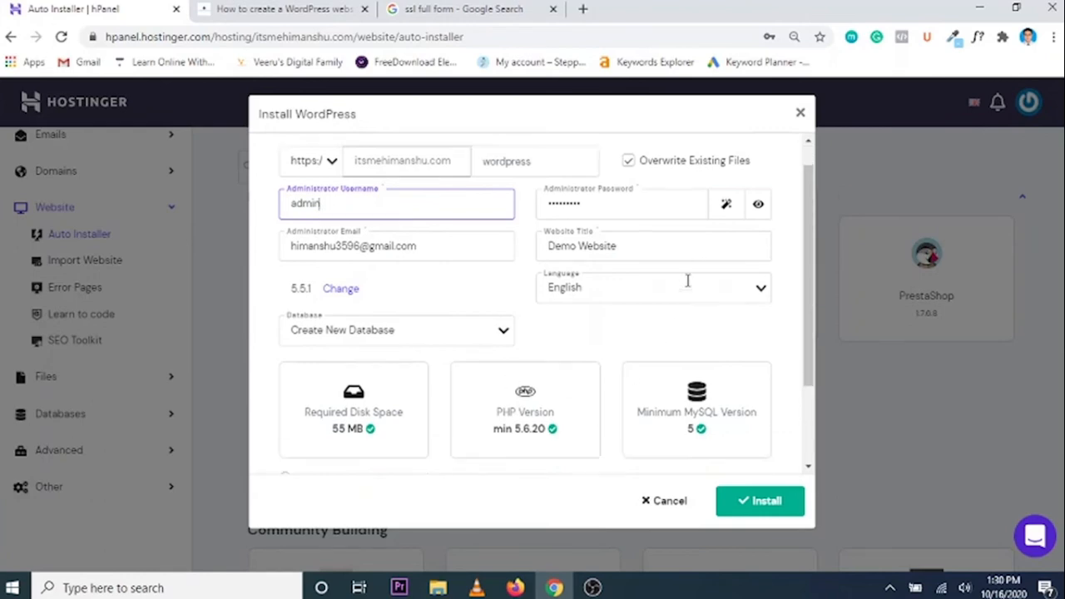
{"action": "left_click", "coordinate": [747, 500]}
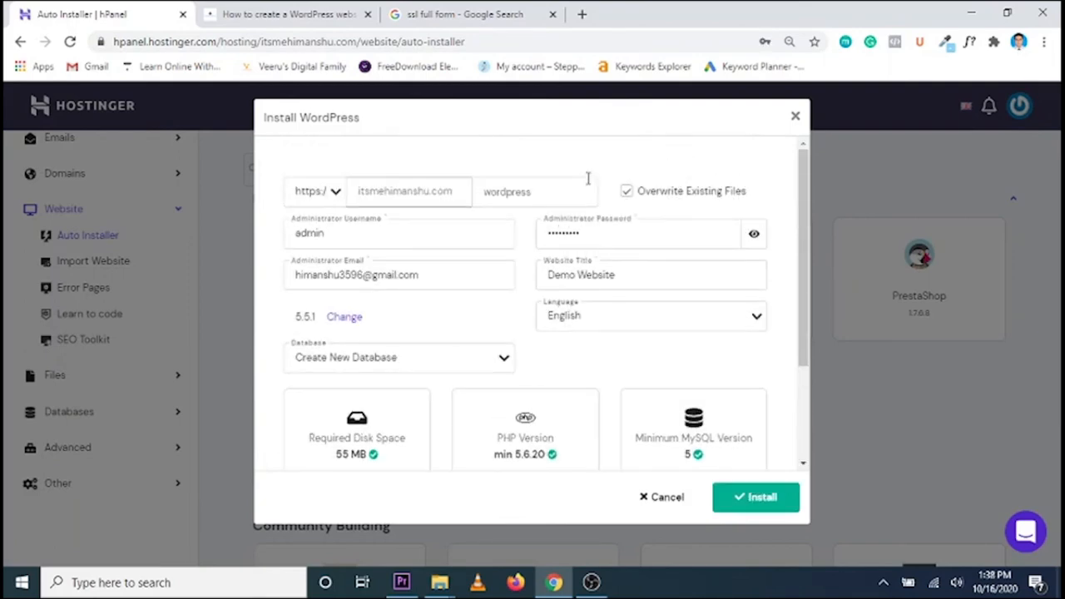
{"action": "scroll", "coordinate": [604, 205], "scroll_direction": "down", "scroll_amount": 2}
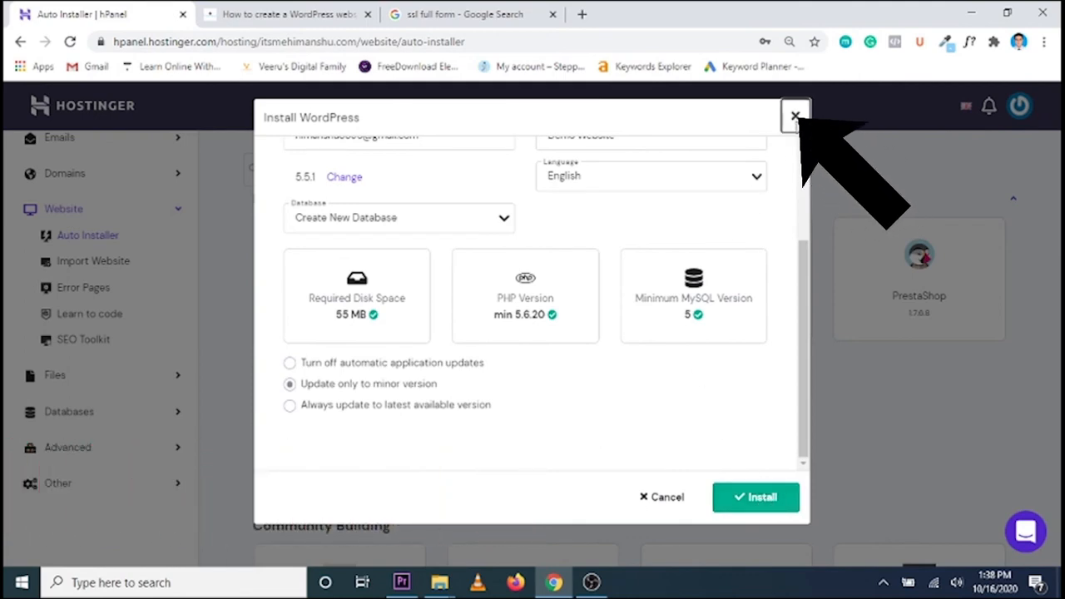
- Refresh Auto Installer to confirm WordPress on itsmehimanshu.com, then launch Demo Website's WordPress admin
{"action": "left_click", "coordinate": [795, 118]}
{"action": "scroll", "coordinate": [592, 311], "scroll_direction": "up", "scroll_amount": 3}
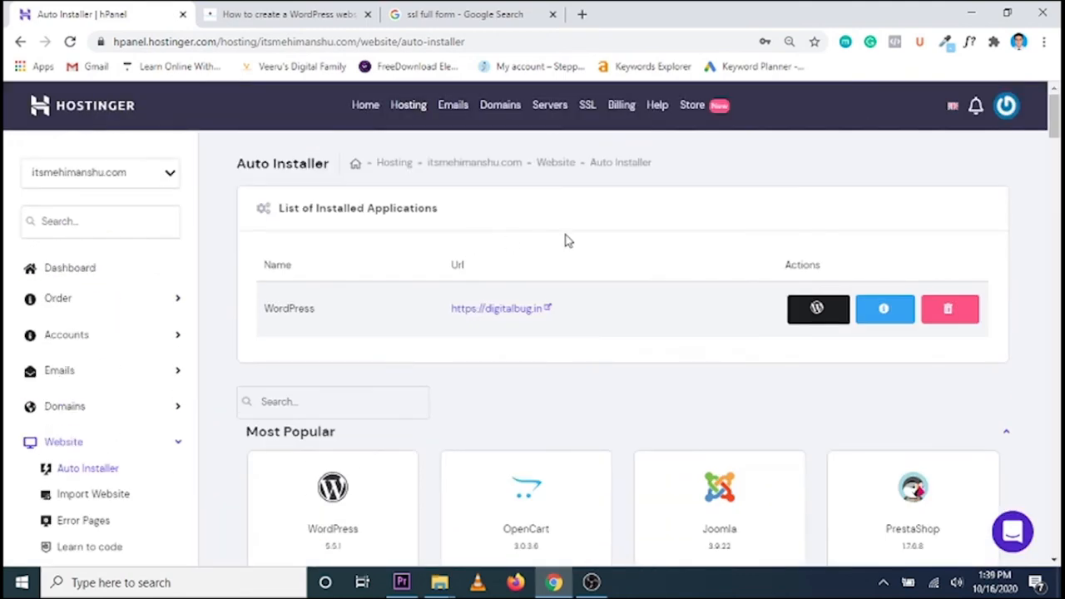
{"action": "left_click", "coordinate": [70, 42]}
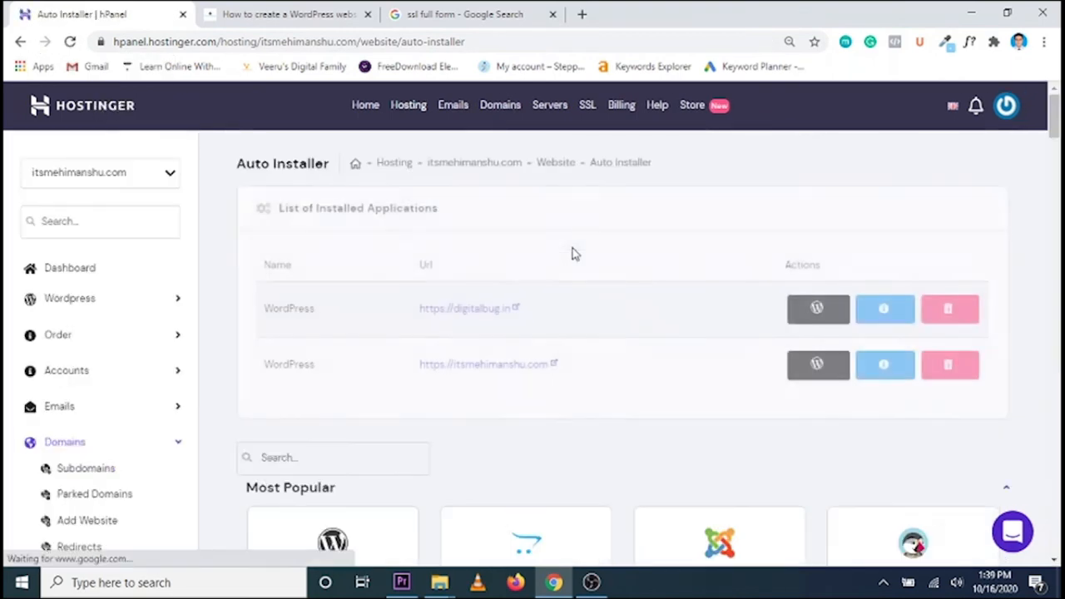
{"action": "scroll", "coordinate": [513, 354], "scroll_direction": "down", "scroll_amount": 1}
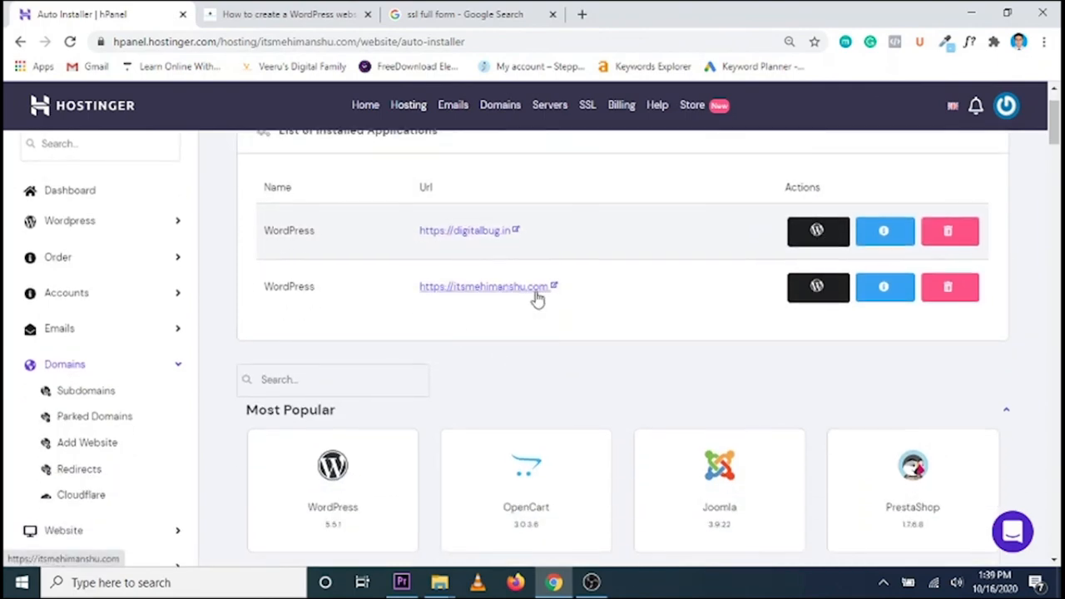
{"action": "left_click", "coordinate": [819, 286]}
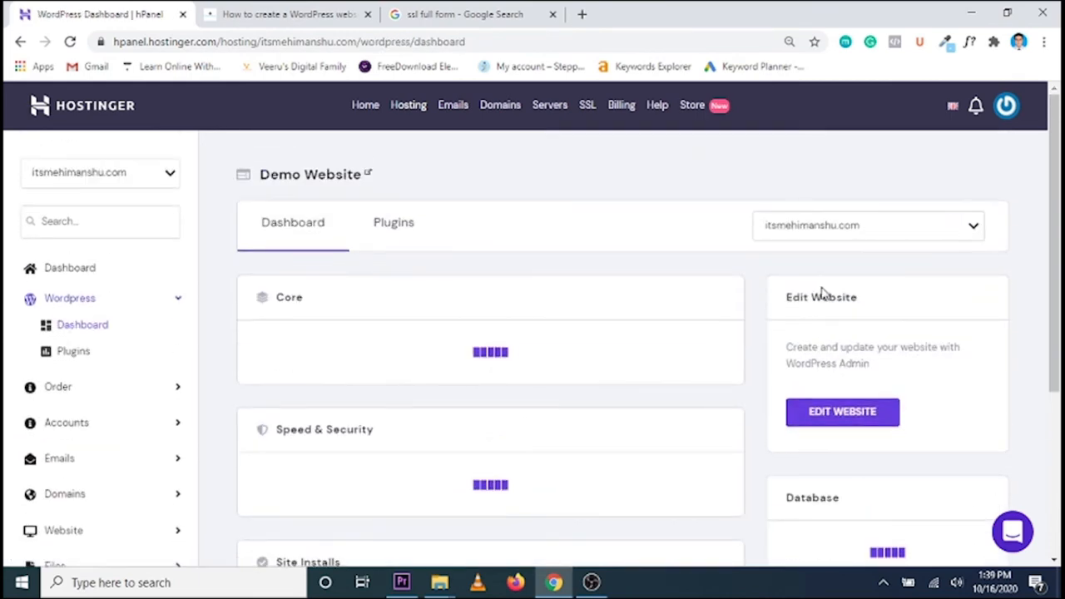
{"action": "left_click", "coordinate": [842, 412]}
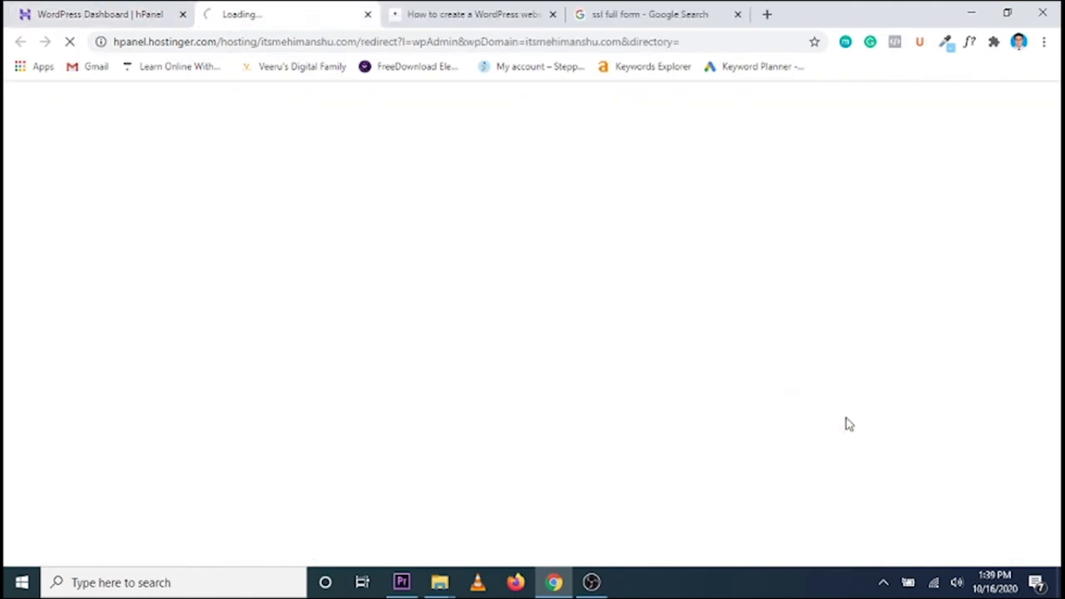